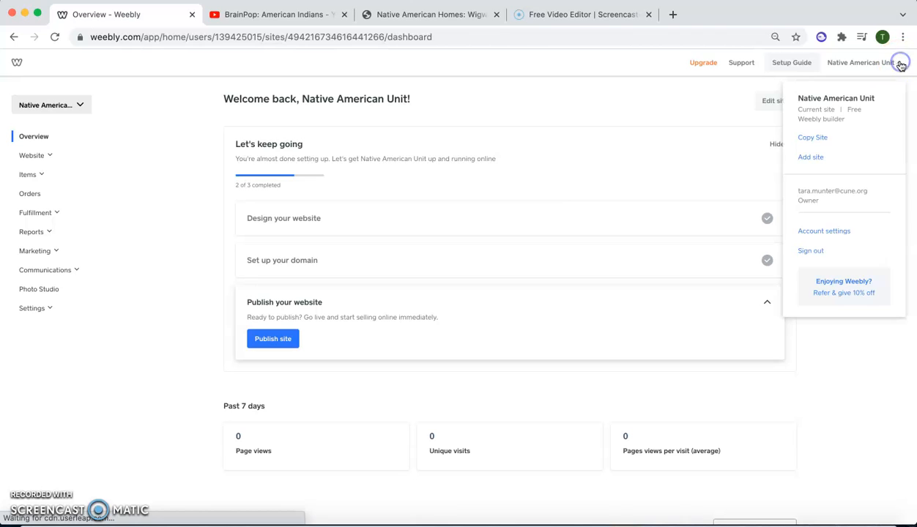
# - Add a new site and open the preview of the Bayside Inn business theme
pyautogui.click(806, 158)
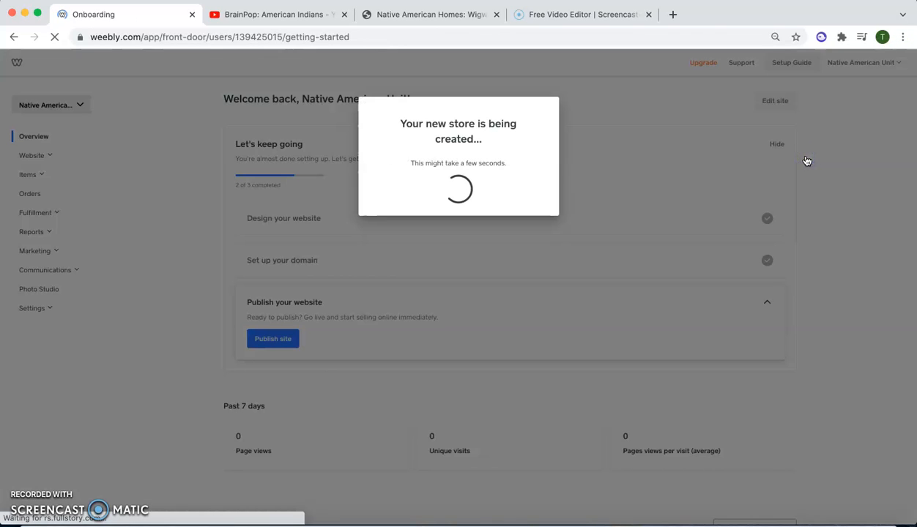
pyautogui.click(368, 233)
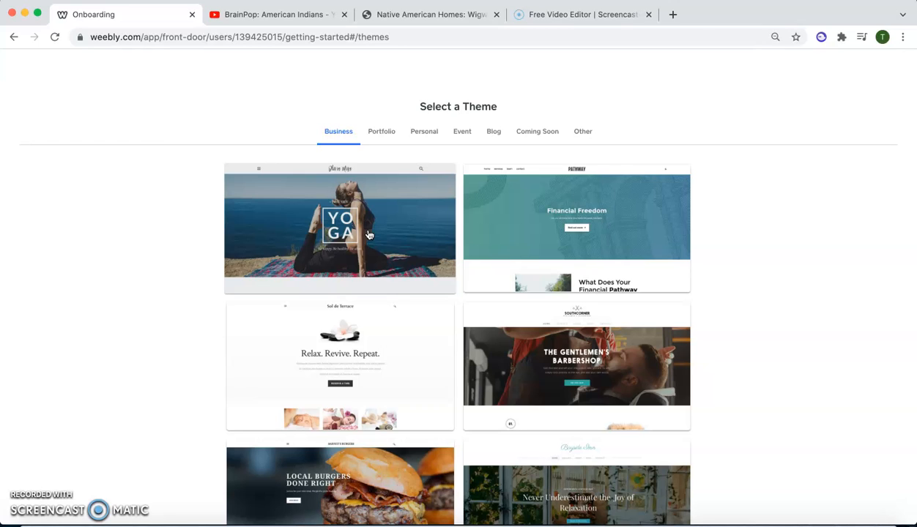
pyautogui.scroll(-5, 767, 311)
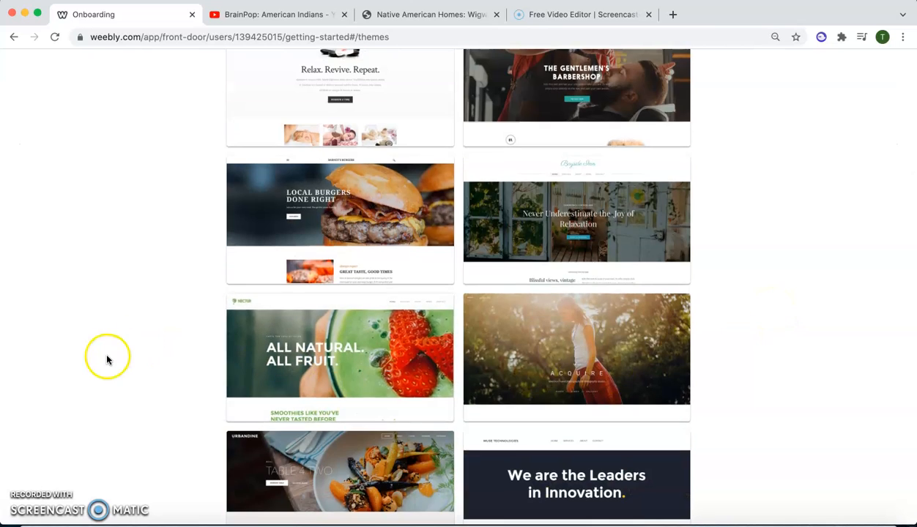
pyautogui.scroll(-4, 132, 352)
pyautogui.scroll(4, 561, 410)
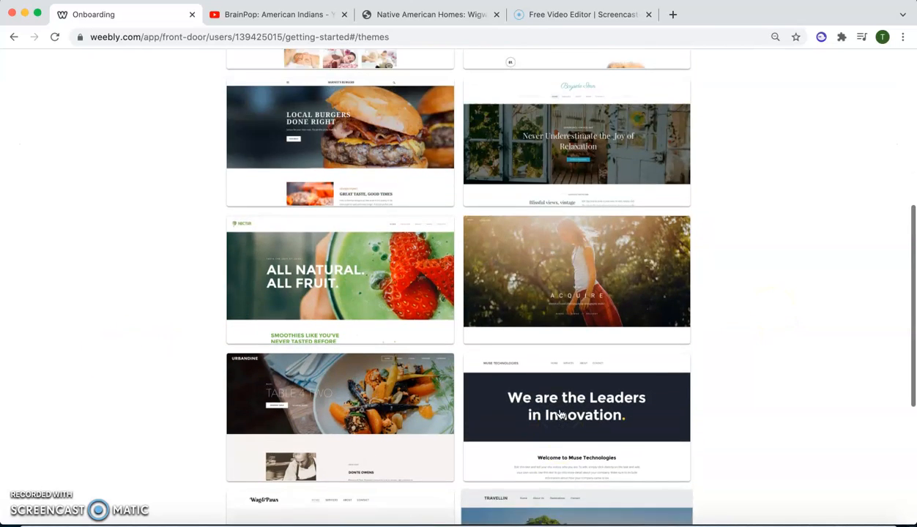
pyautogui.click(579, 167)
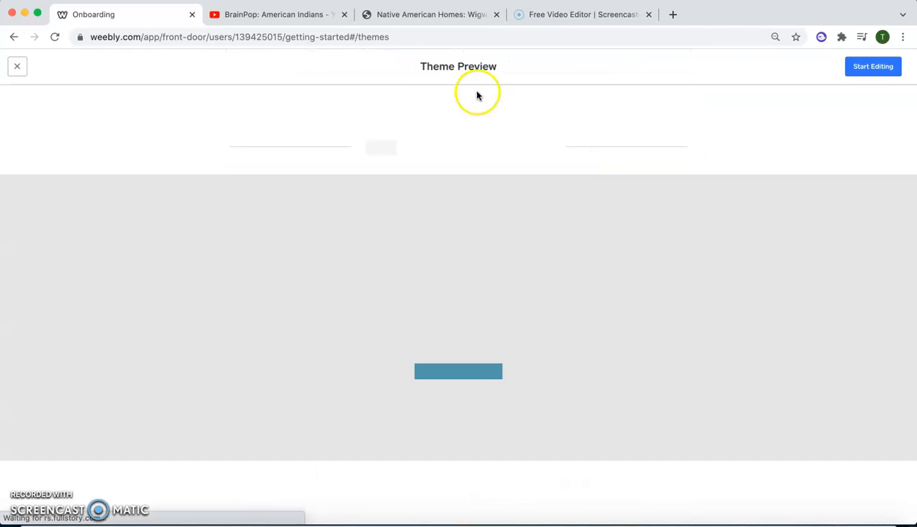
# - Examine the theme's full home page and its Services, About and News pages in the preview
pyautogui.moveTo(420, 68); pyautogui.dragTo(480, 67)
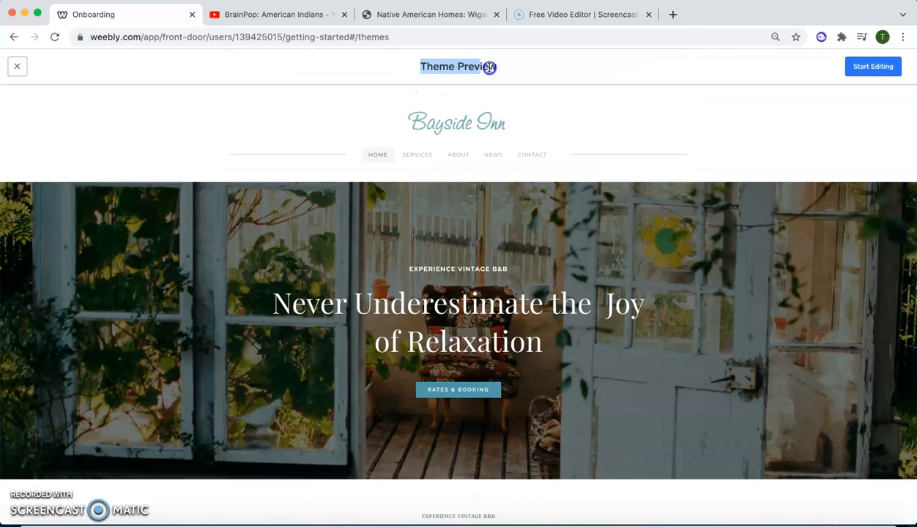
pyautogui.click(424, 144)
pyautogui.scroll(-7, 231, 343)
pyautogui.scroll(-10, 230, 342)
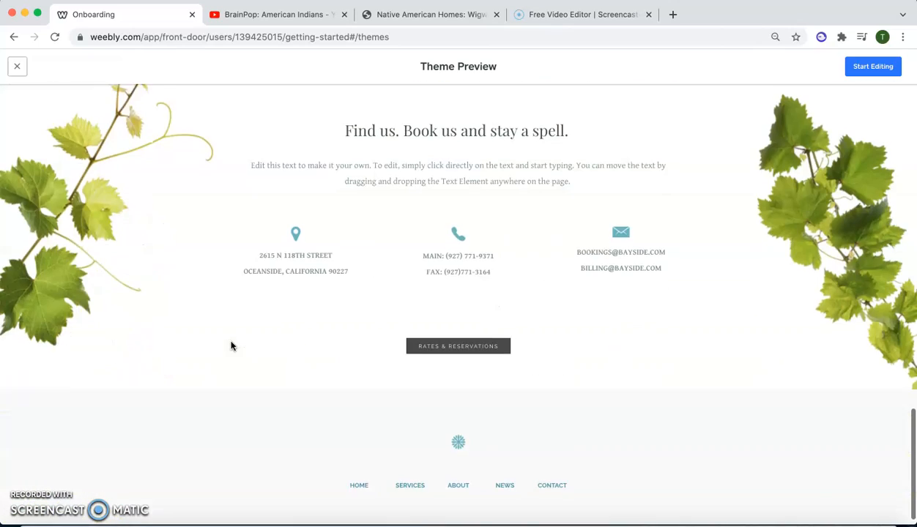
pyautogui.scroll(15, 225, 333)
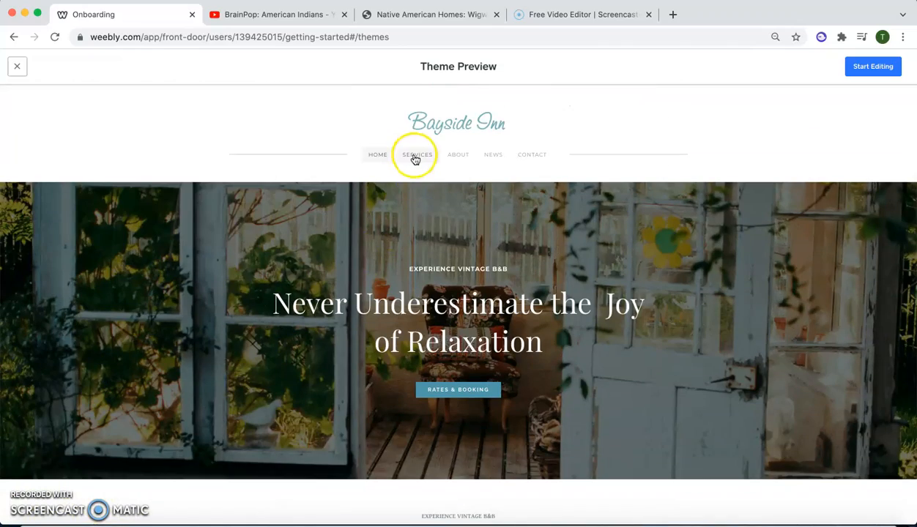
pyautogui.click(415, 157)
pyautogui.click(461, 156)
pyautogui.click(489, 157)
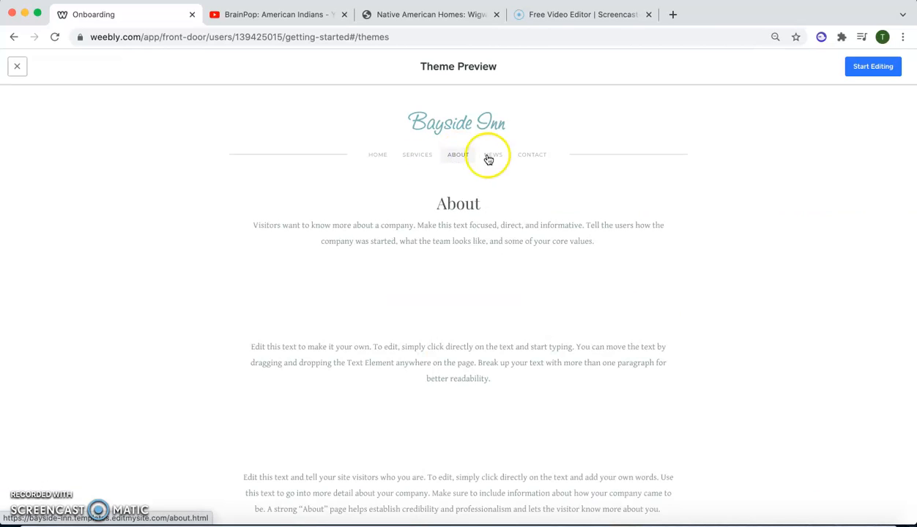
pyautogui.click(379, 157)
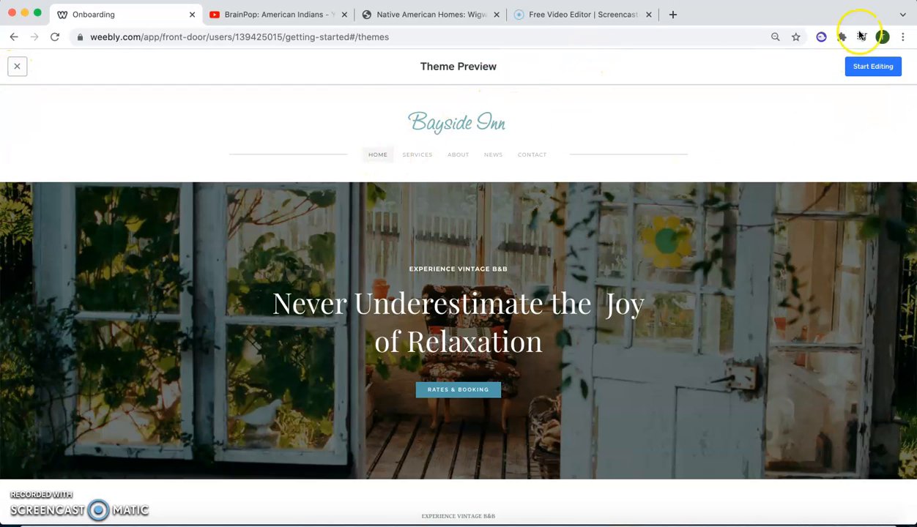
# - Start editing a site with this theme and search for a domain made of the owner's full name followed by 4
pyautogui.click(868, 68)
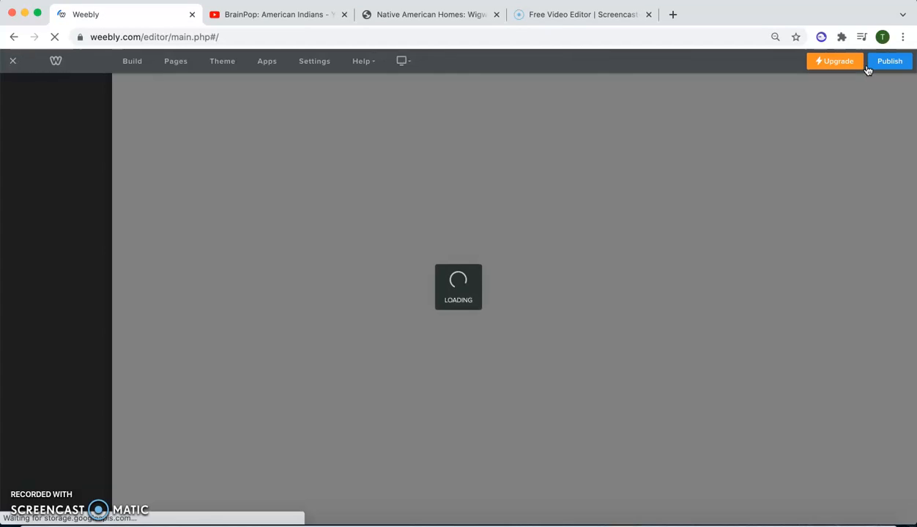
pyautogui.click(868, 66)
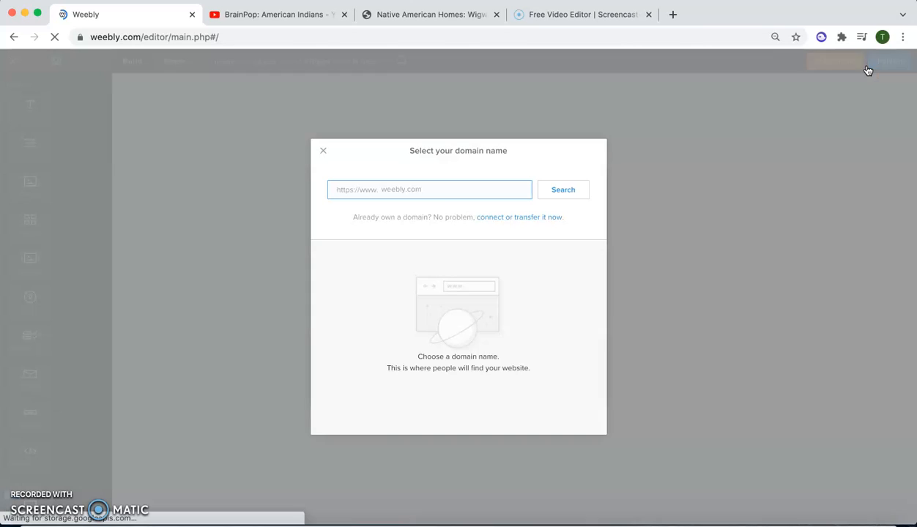
pyautogui.click(401, 191)
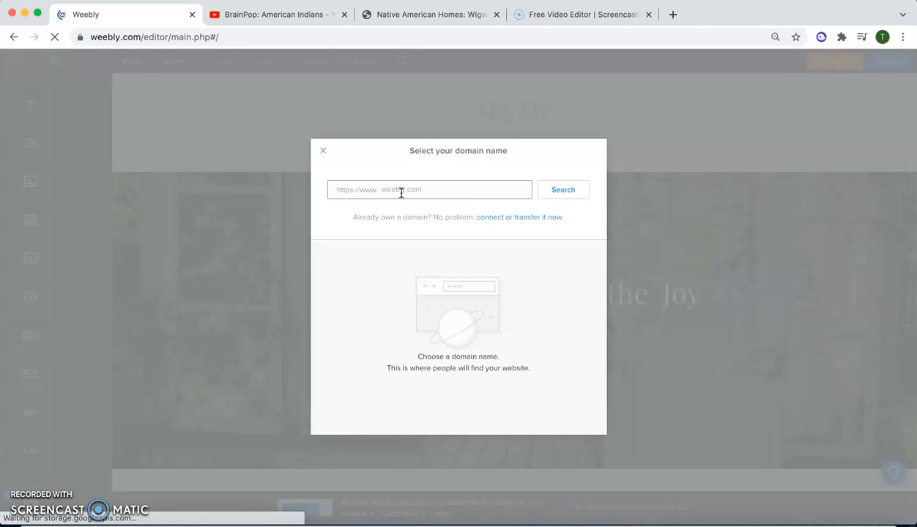
pyautogui.click(401, 192)
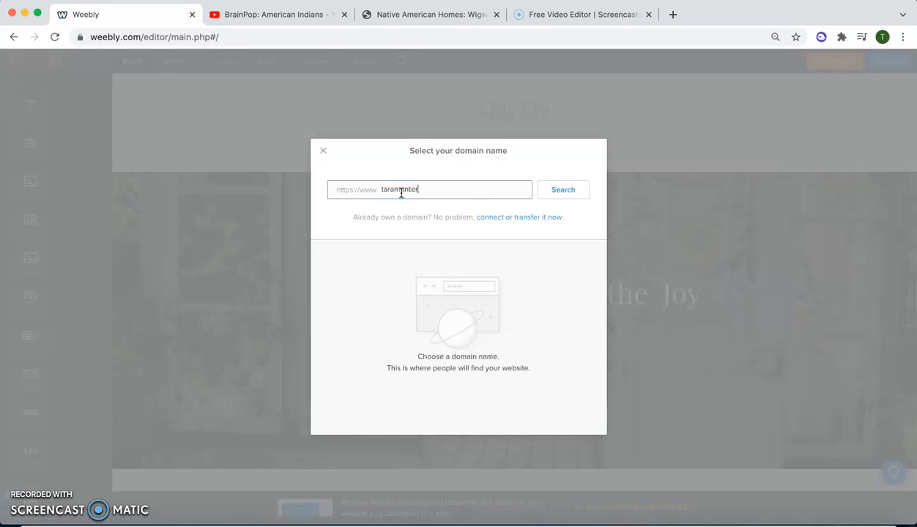
pyautogui.click(559, 191)
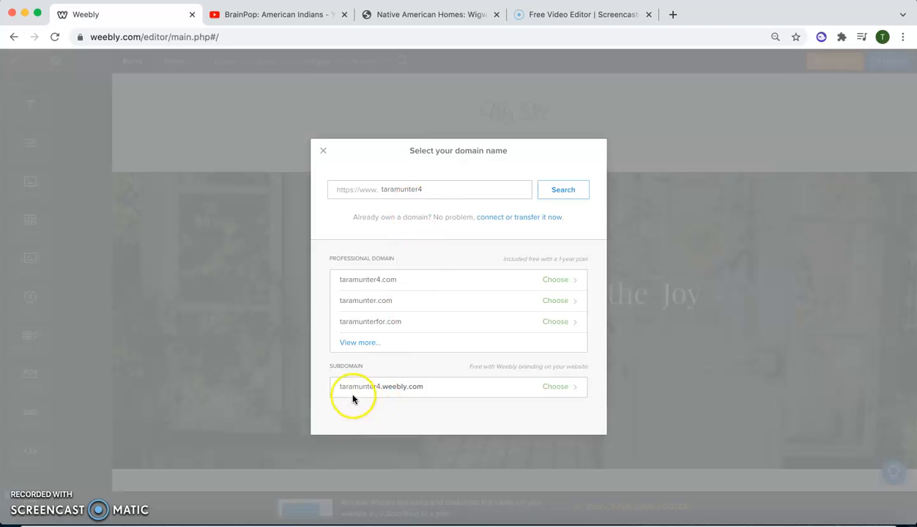
# - Choose the free weebly.com subdomain for the site and reload the editor with the updated Mosaic Gallery app
pyautogui.moveTo(331, 367); pyautogui.dragTo(515, 395)
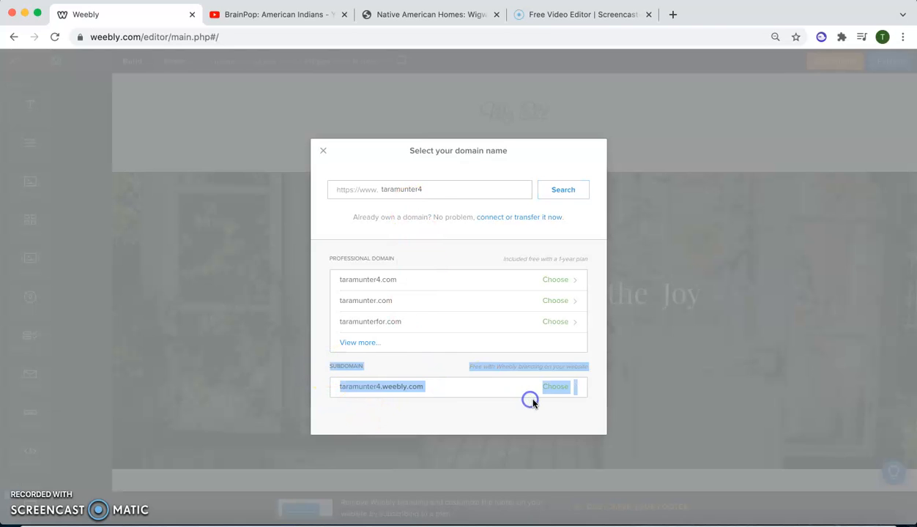
pyautogui.click(538, 403)
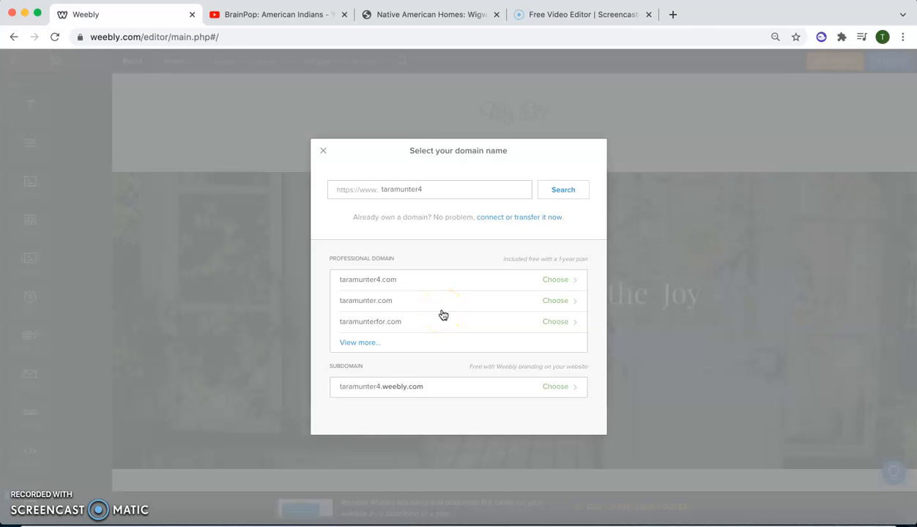
pyautogui.click(559, 387)
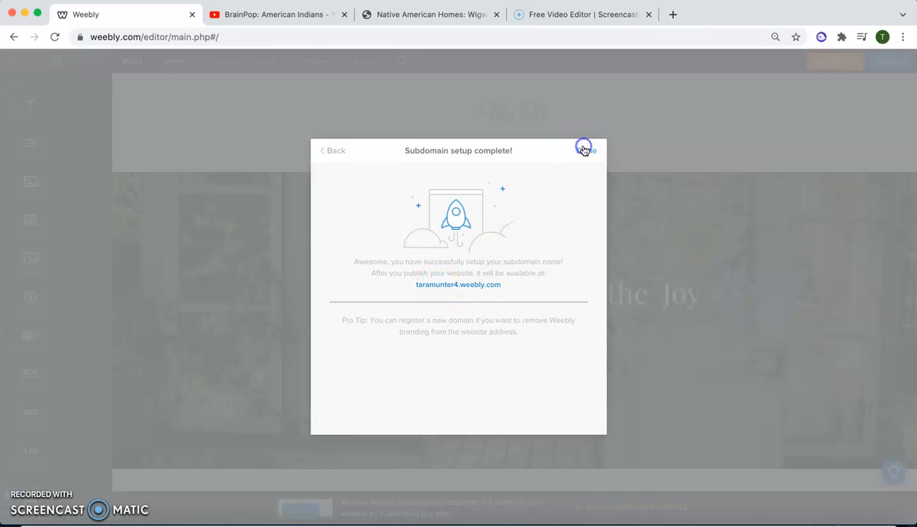
pyautogui.click(584, 152)
pyautogui.click(464, 331)
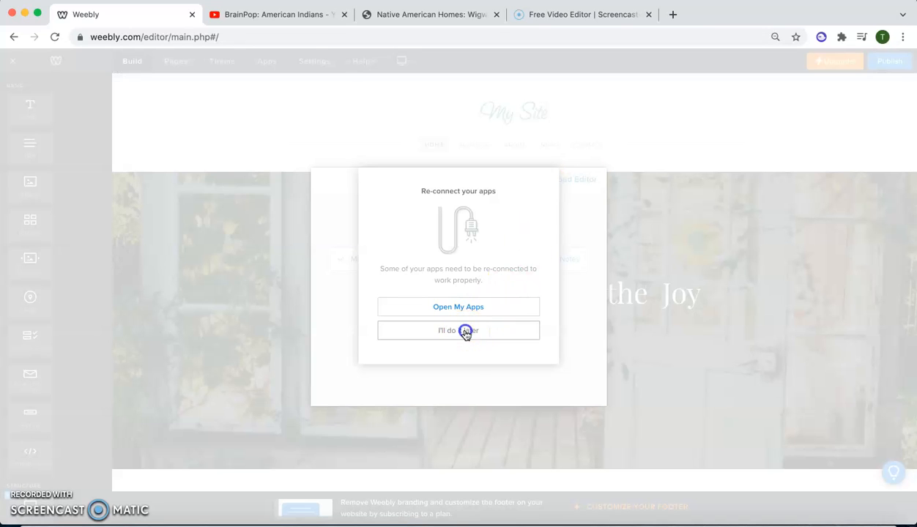
pyautogui.click(566, 178)
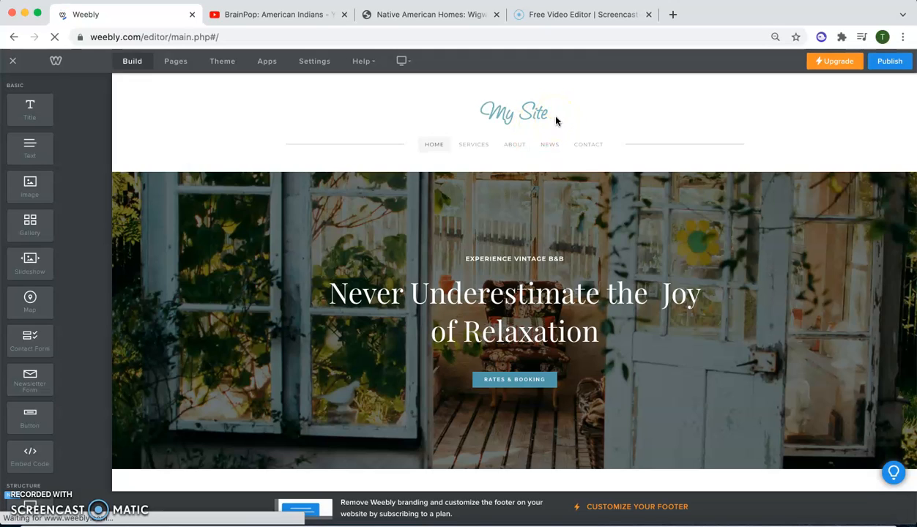
# - Change the site title in the page header to "Native American Unit"
pyautogui.click(511, 114)
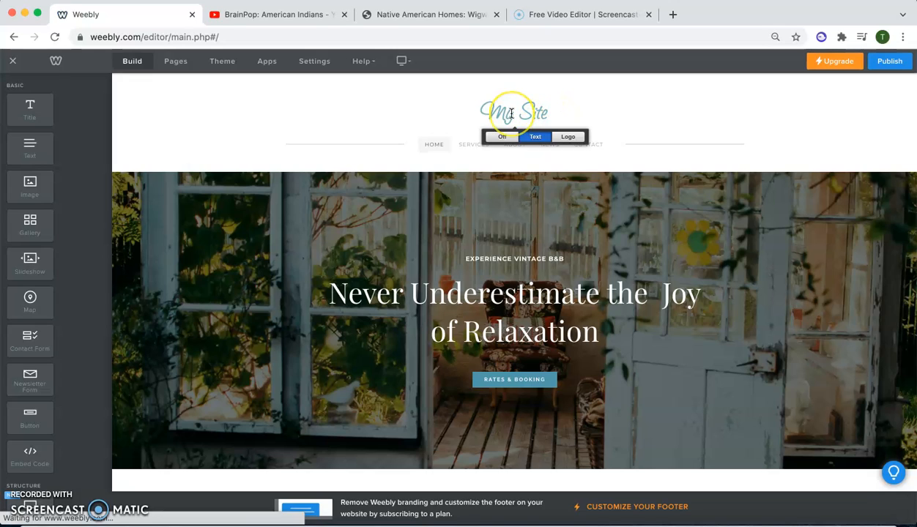
pyautogui.tripleClick(511, 114)
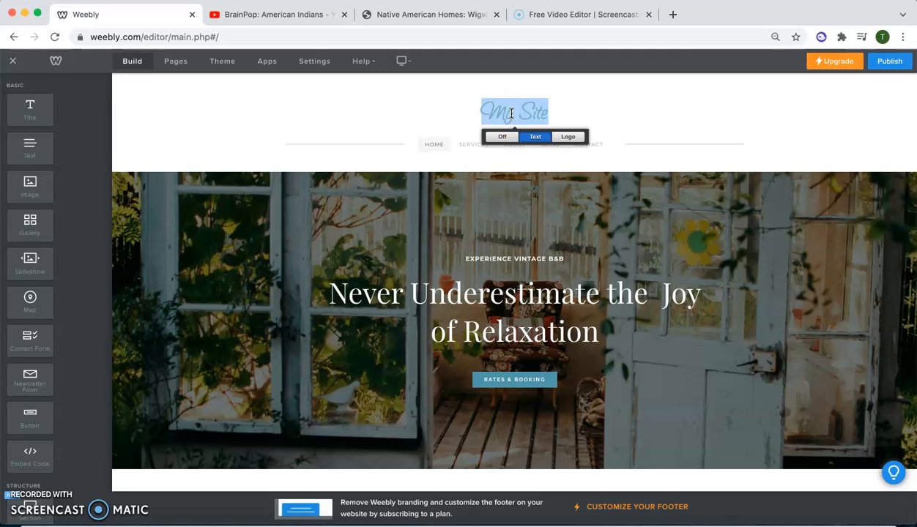
pyautogui.write('Cha')
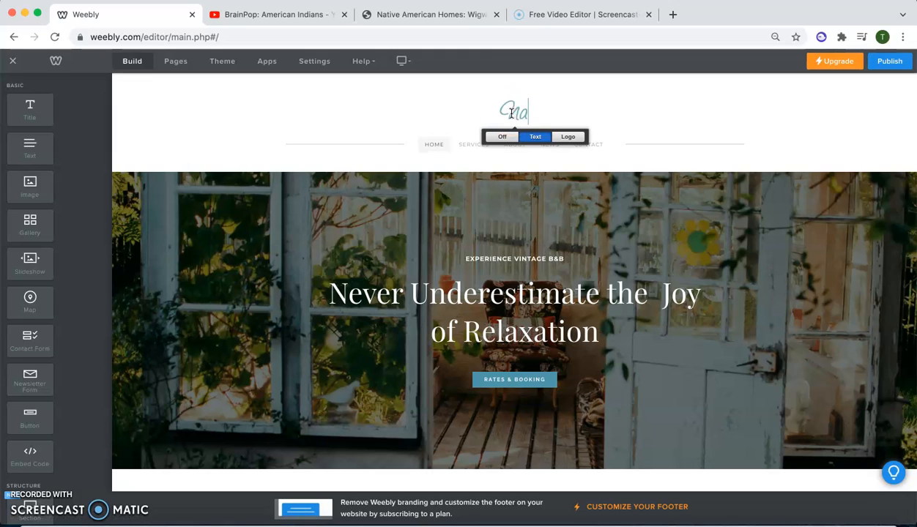
pyautogui.write('ive America')
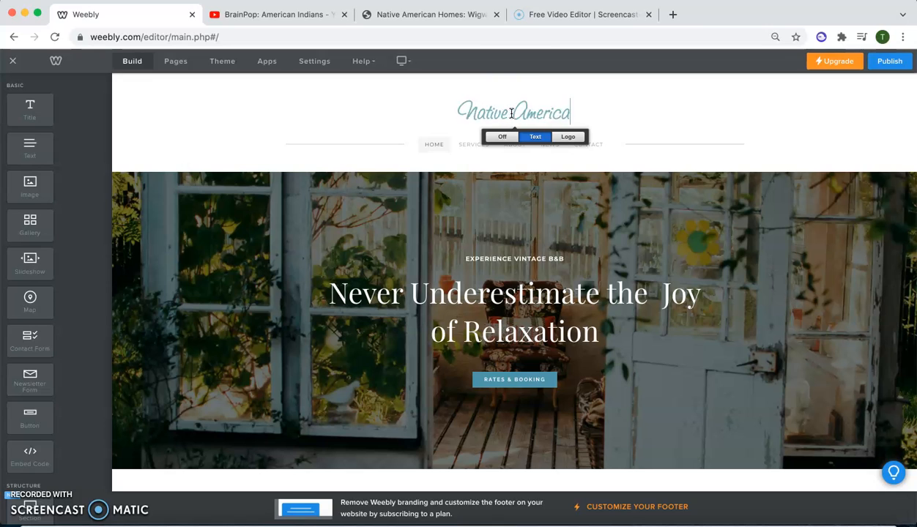
pyautogui.write('n Unit')
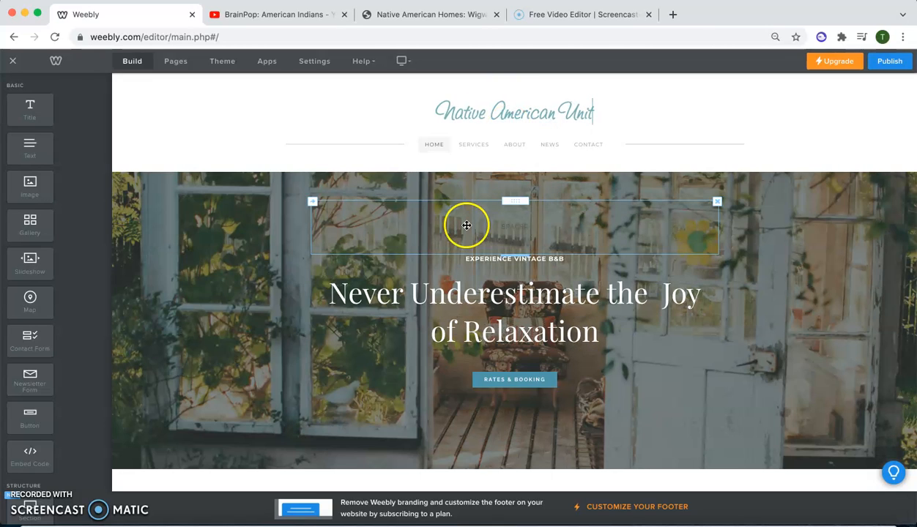
pyautogui.click(263, 225)
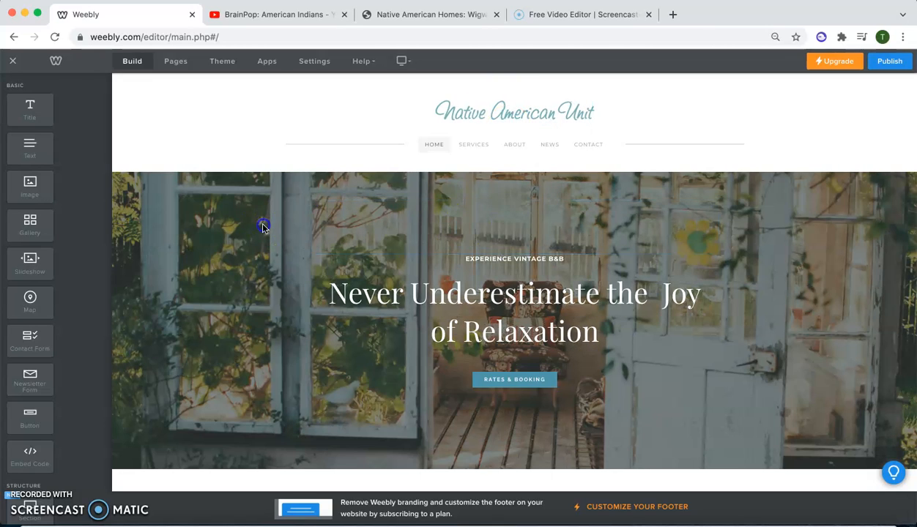
# - Review the home page's sections and the options for replacing the header's background image, then leave without choosing another image
pyautogui.scroll(1, 503, 166)
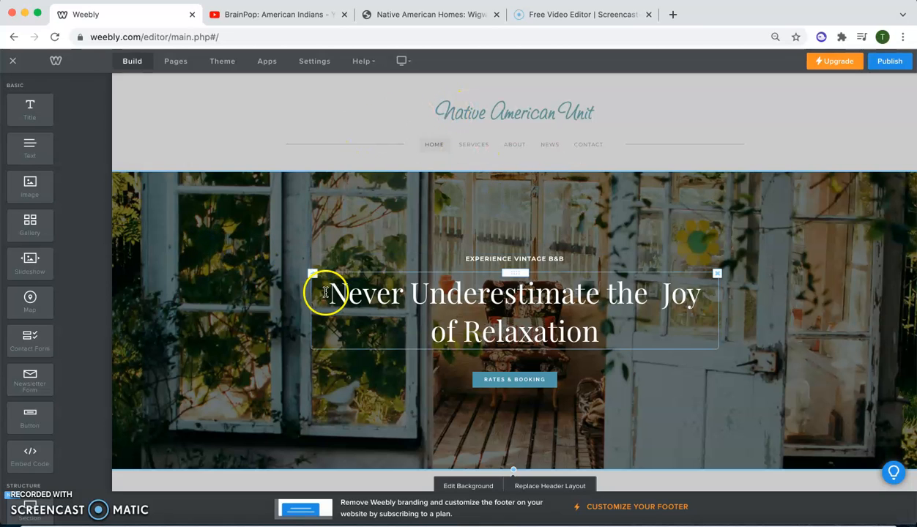
pyautogui.scroll(-1, 326, 293)
pyautogui.scroll(-2, 235, 247)
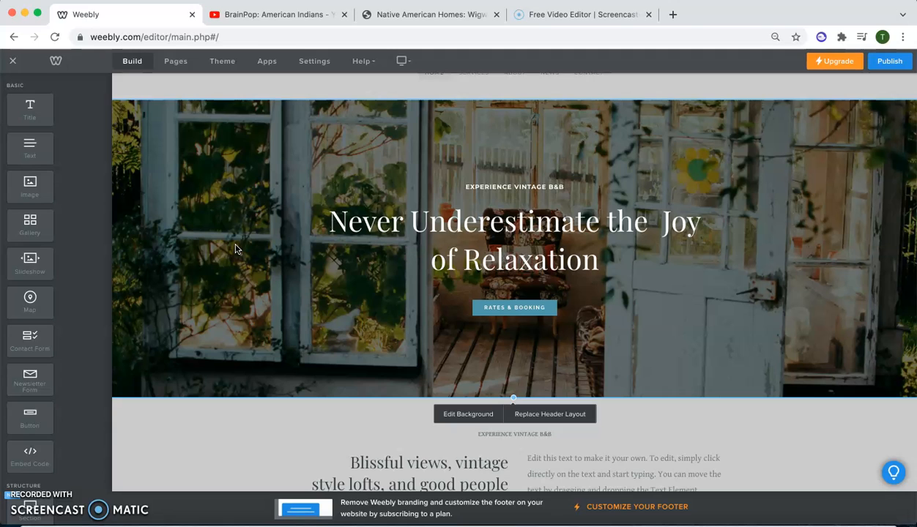
pyautogui.click(196, 360)
pyautogui.scroll(-4, 225, 317)
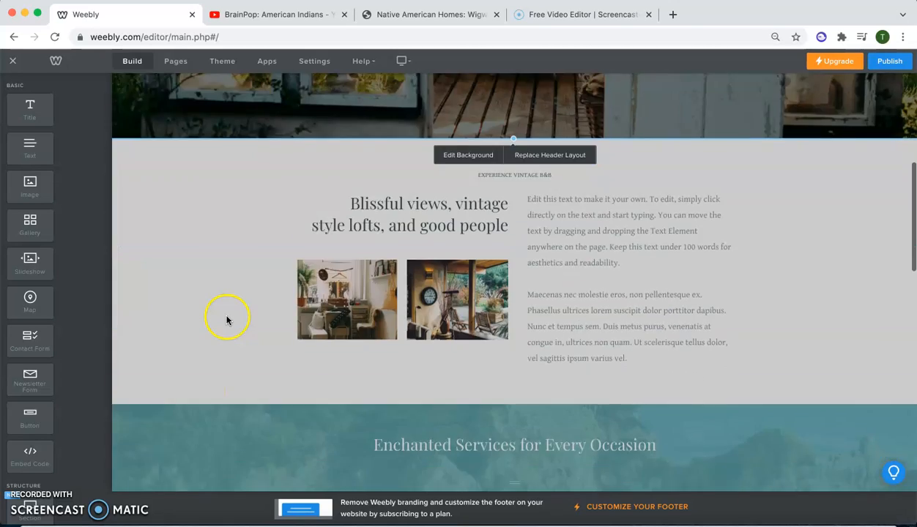
pyautogui.scroll(2, 350, 136)
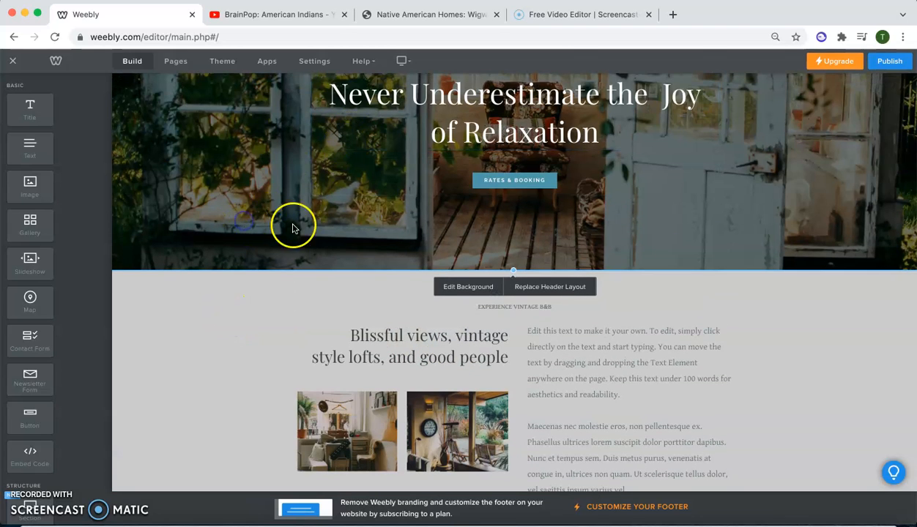
pyautogui.click(464, 287)
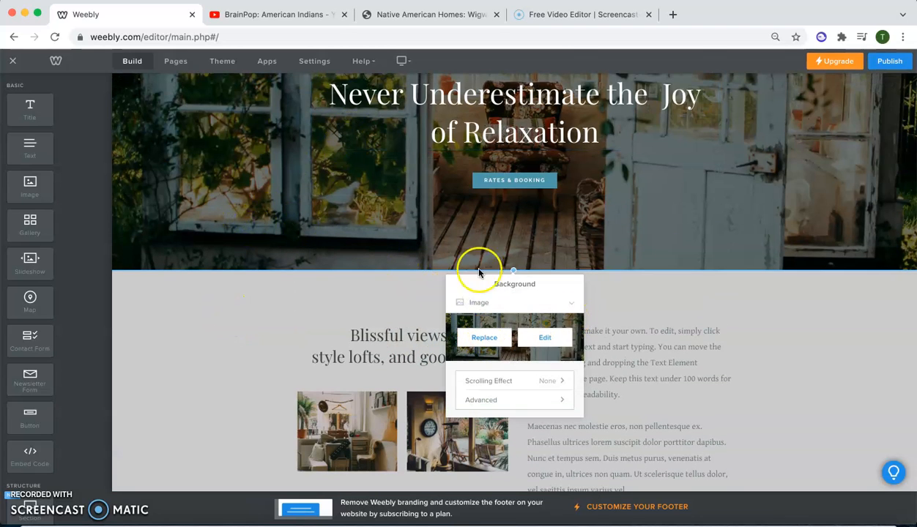
pyautogui.scroll(1, 304, 187)
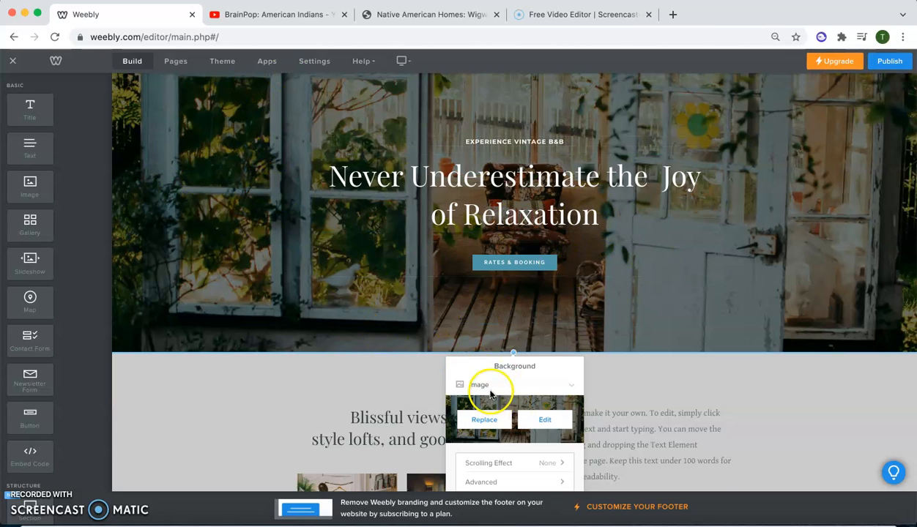
pyautogui.scroll(-1, 487, 392)
pyautogui.click(492, 352)
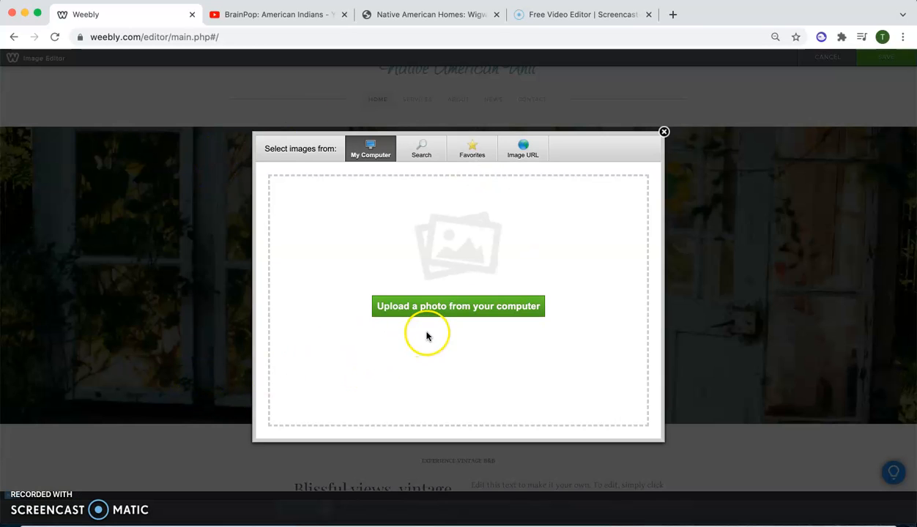
pyautogui.click(663, 132)
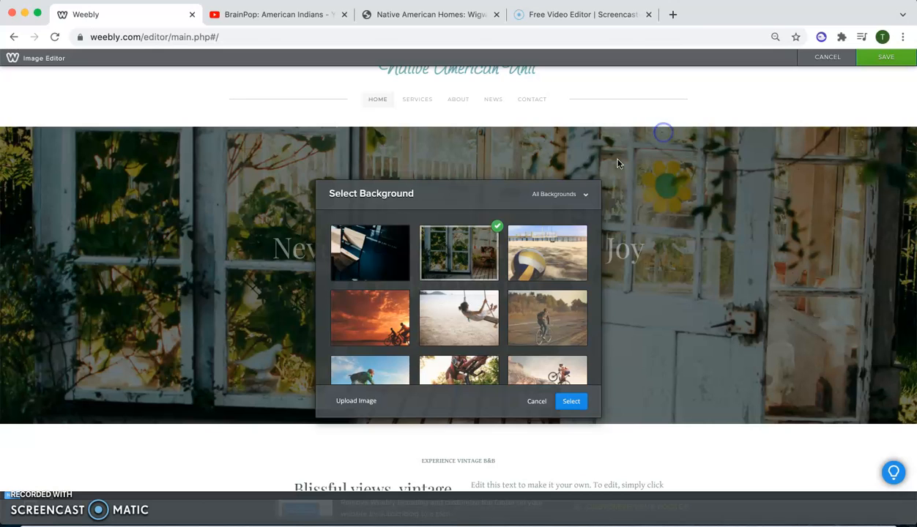
pyautogui.click(536, 402)
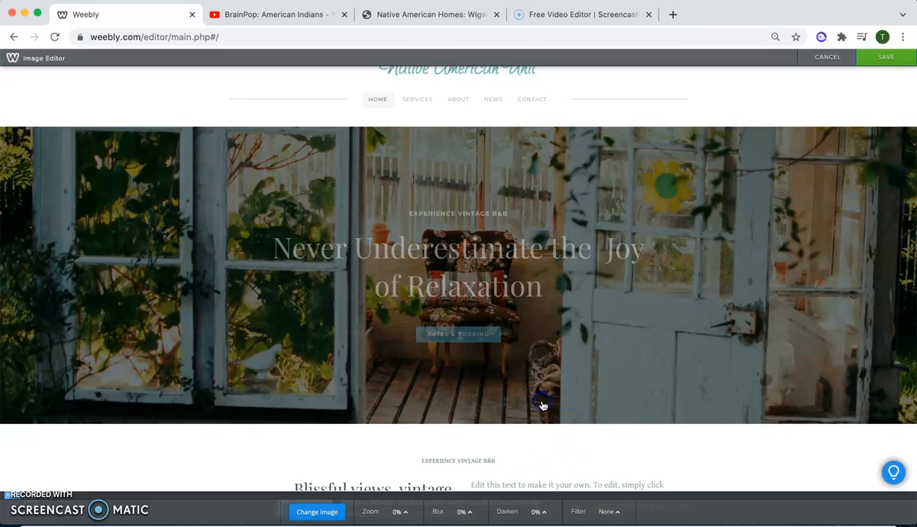
# - Leave the header image editor and delete all contents of the header section without choosing a new header layout
pyautogui.click(827, 57)
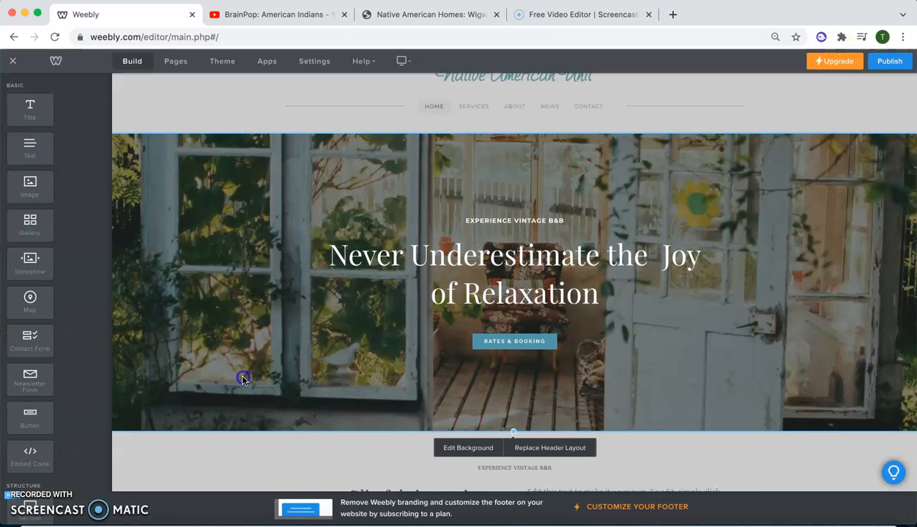
pyautogui.scroll(-1, 243, 379)
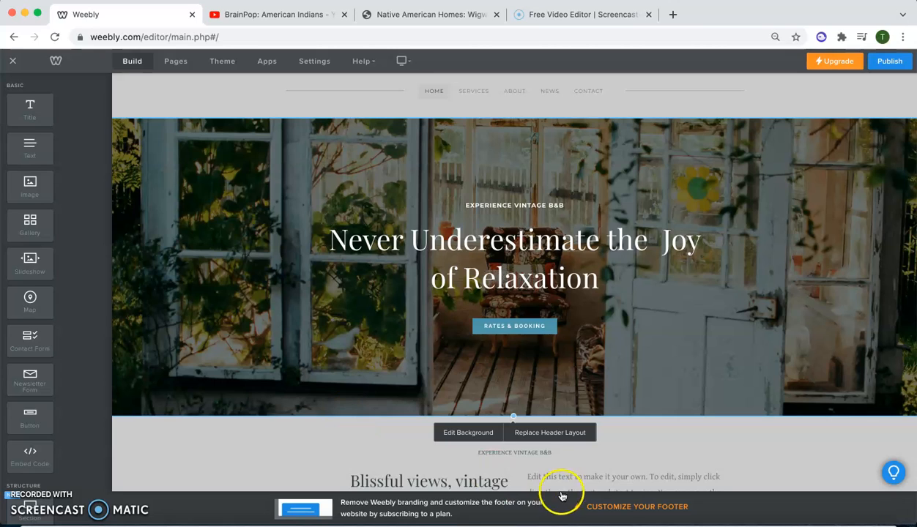
pyautogui.click(573, 438)
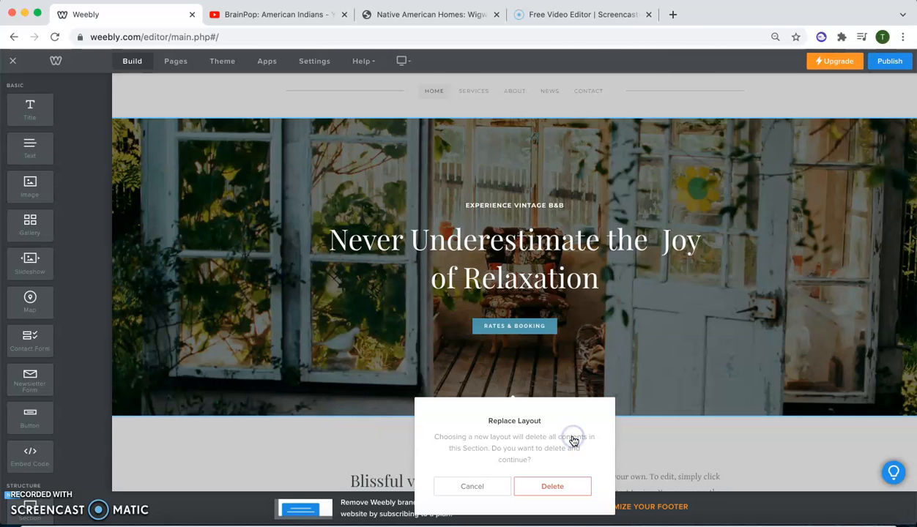
pyautogui.click(548, 486)
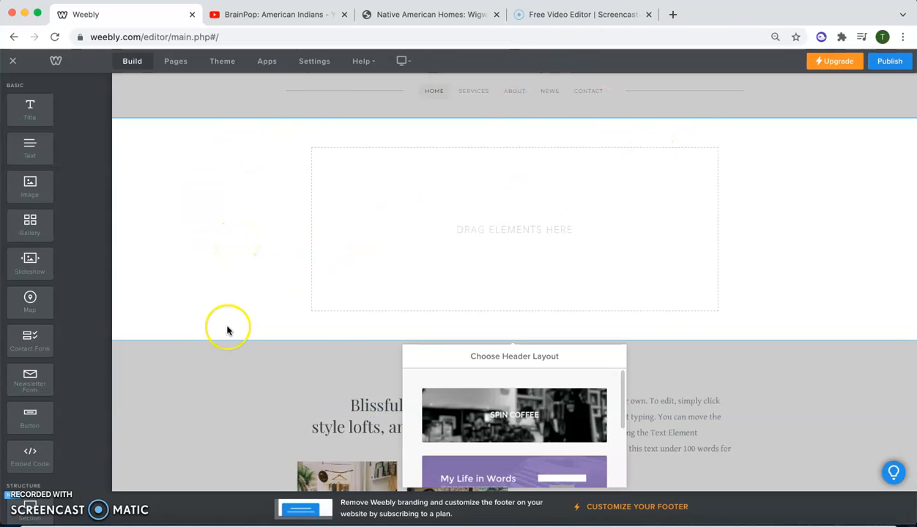
pyautogui.scroll(-3, 227, 331)
pyautogui.click(204, 301)
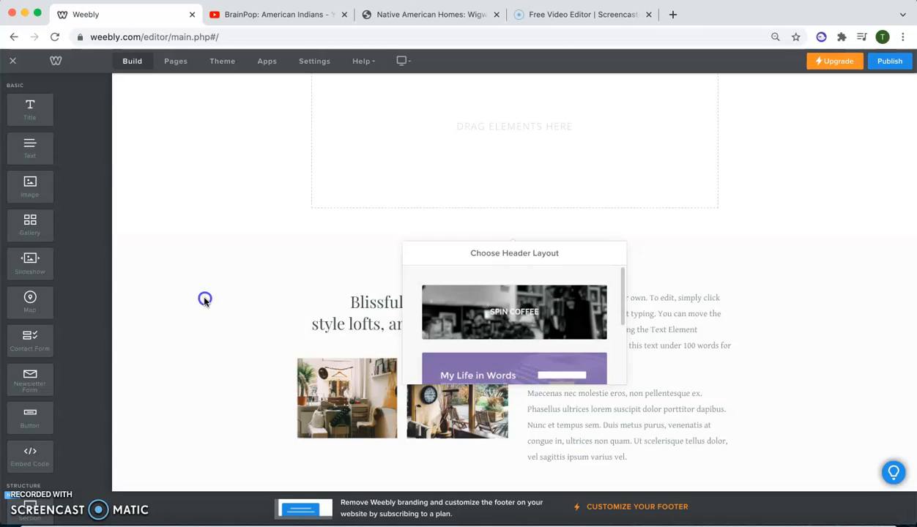
# - Delete the "Blissful views, vintage style lofts, and good people" and "Enchanted Services for Every Occasion" sections from the home page
pyautogui.click(230, 323)
pyautogui.scroll(-2, 229, 323)
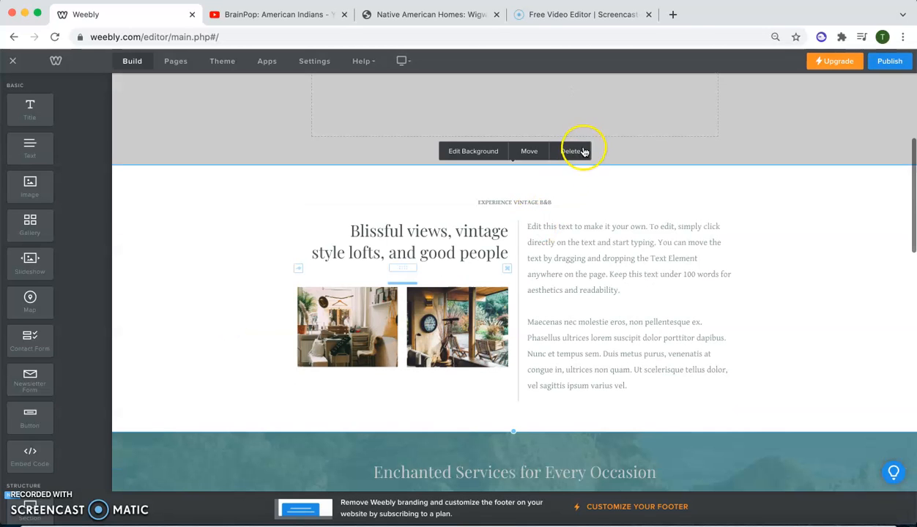
pyautogui.click(578, 150)
pyautogui.click(549, 297)
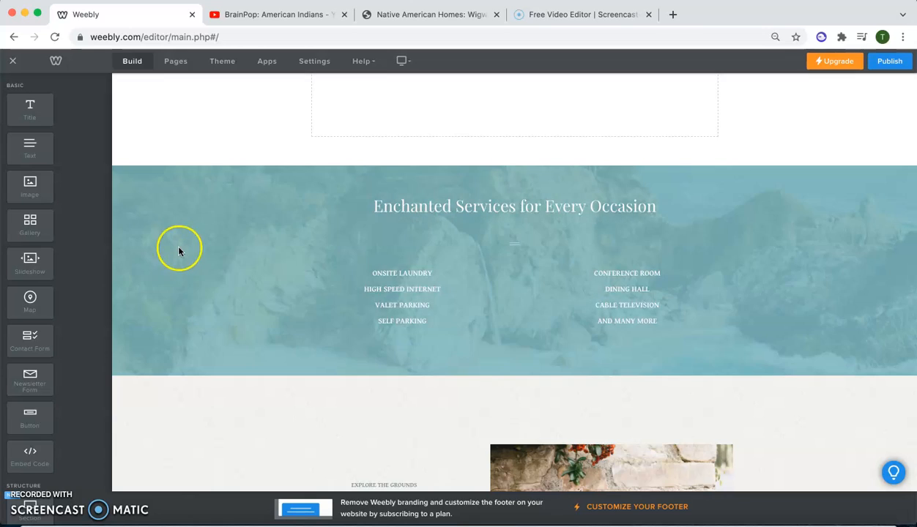
pyautogui.moveTo(209, 272)
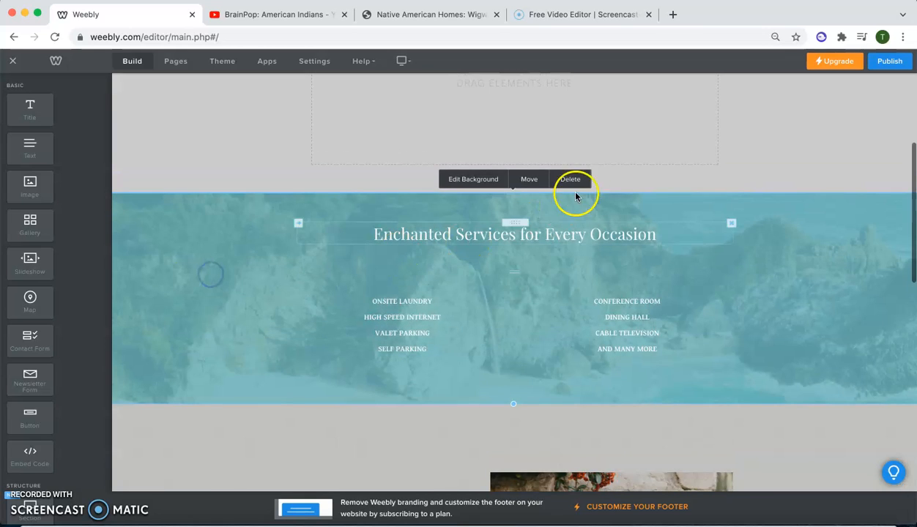
pyautogui.click(574, 180)
pyautogui.click(549, 294)
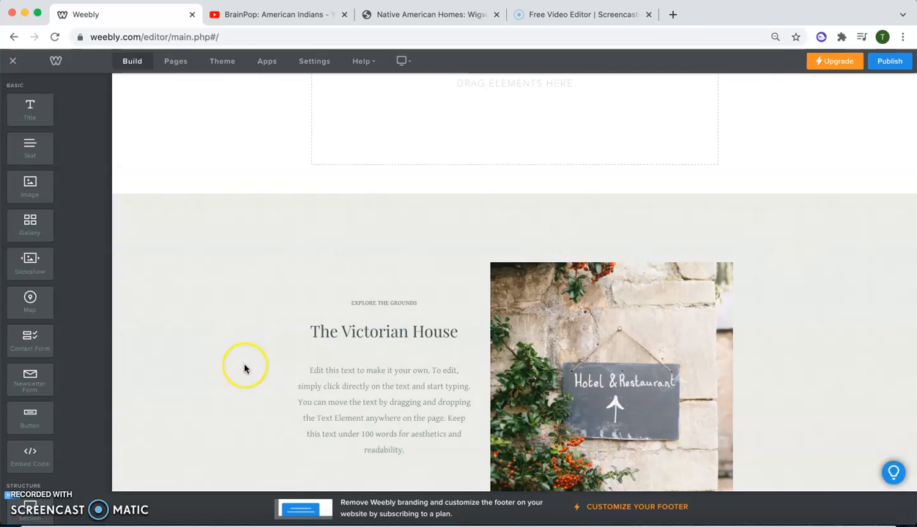
# - Delete the "Explore the Grounds" section and the "Find us. Book us and stay a spell." contact section from the home page
pyautogui.scroll(-1, 243, 373)
pyautogui.click(221, 290)
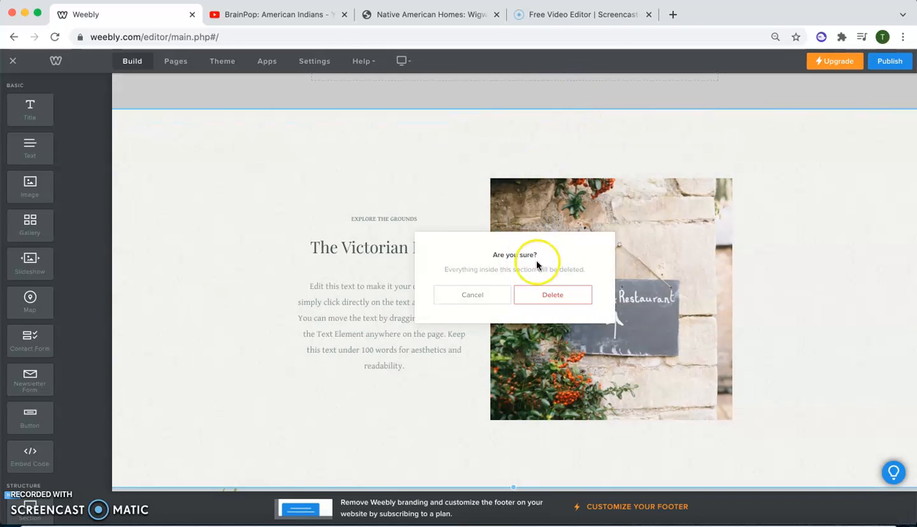
pyautogui.click(557, 295)
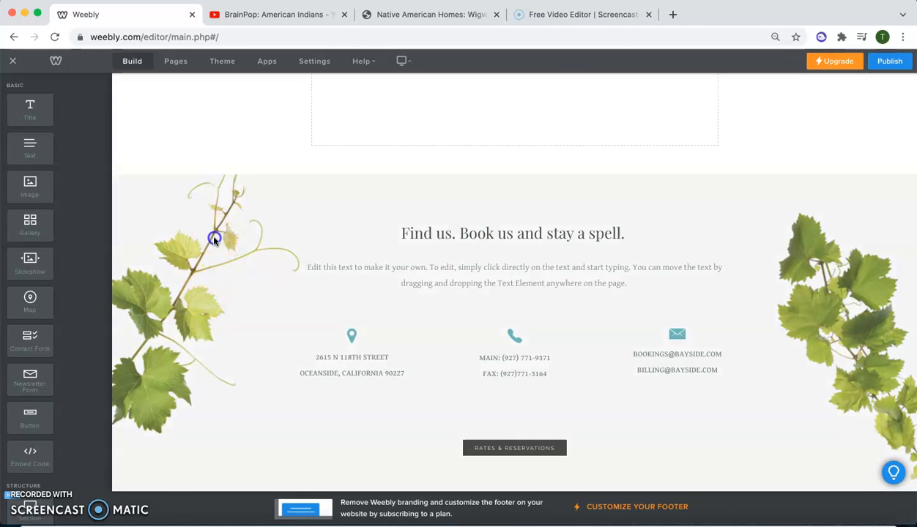
pyautogui.scroll(-1, 424, 209)
pyautogui.click(575, 140)
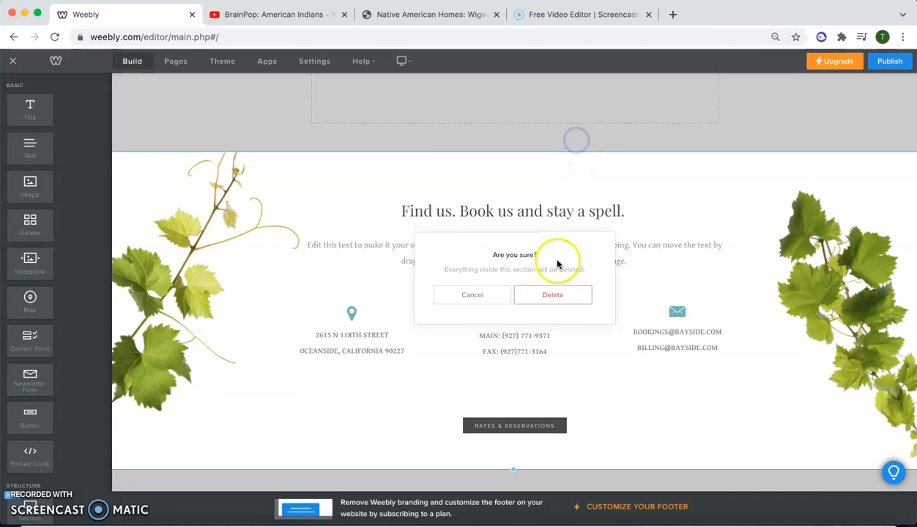
pyautogui.click(551, 296)
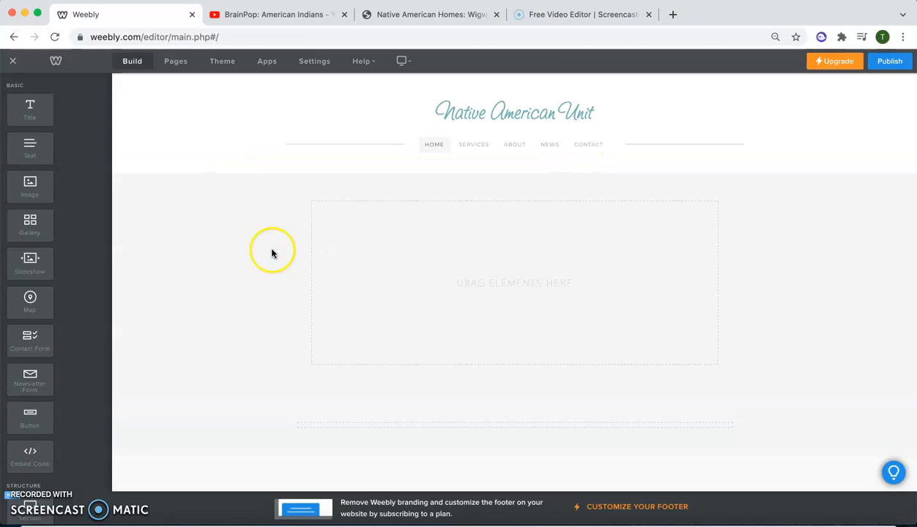
# - Add a title element reading "Introduction" to the empty header section of the home page
pyautogui.click(236, 268)
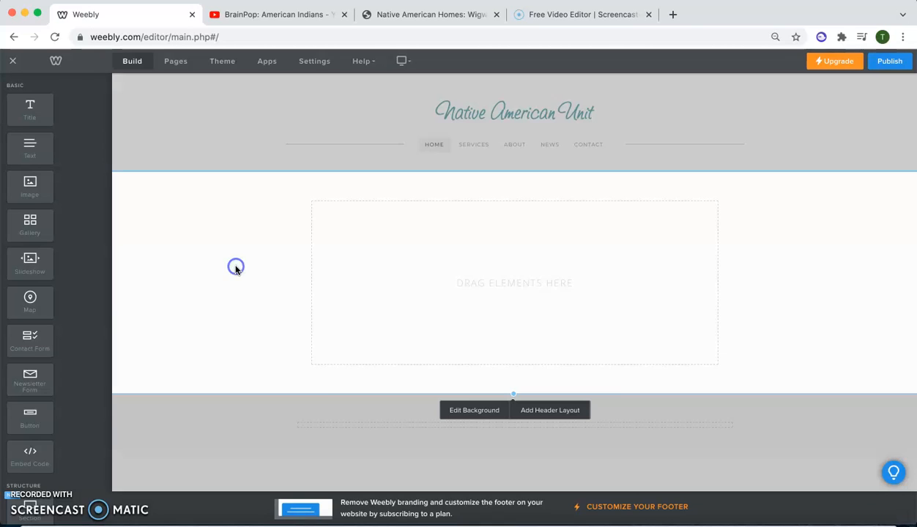
pyautogui.click(235, 448)
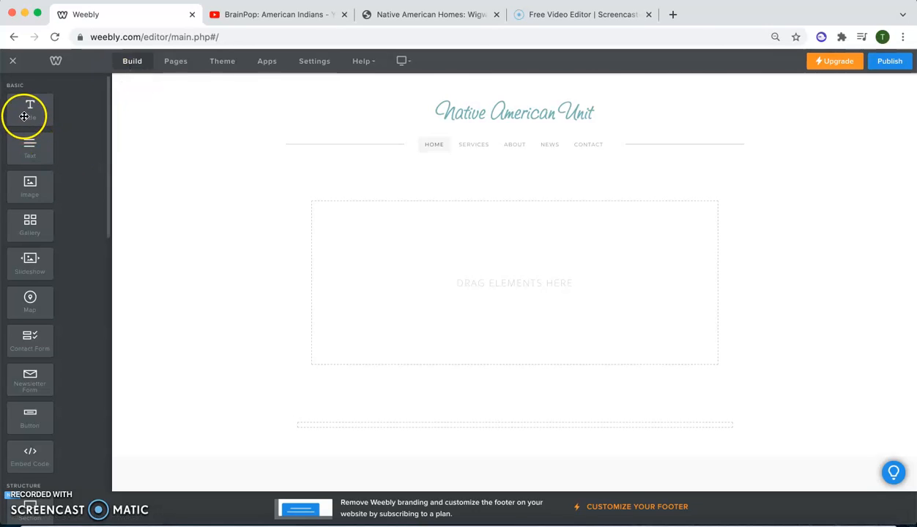
pyautogui.moveTo(23, 108); pyautogui.dragTo(468, 226)
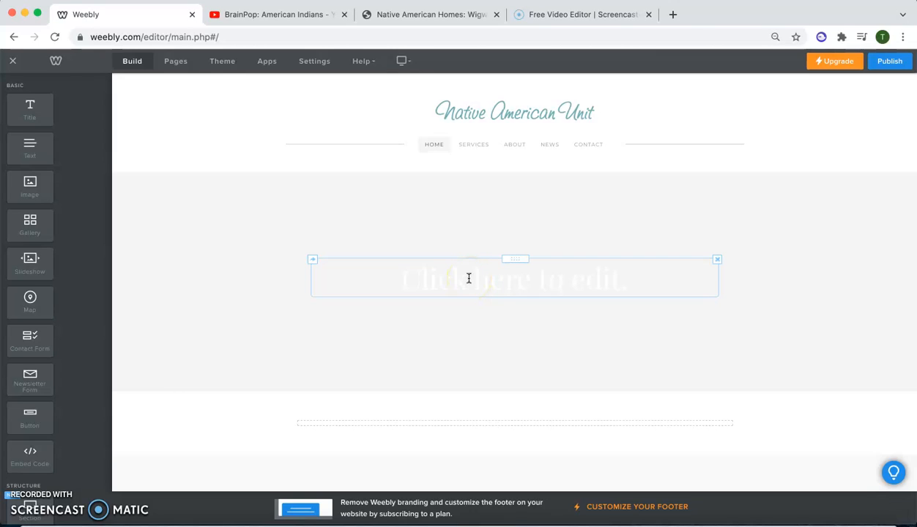
pyautogui.click(469, 279)
pyautogui.write('Introdu')
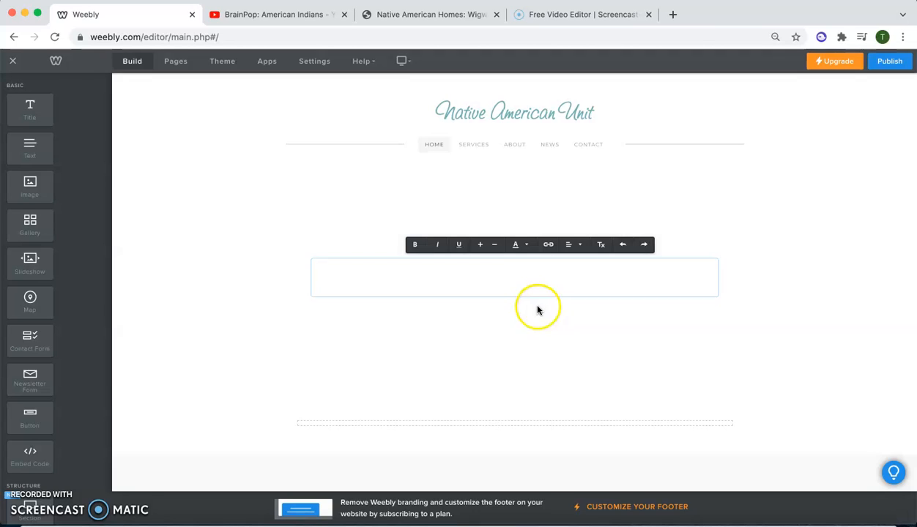
# - Change the text colour of the "Introduction" title to the darkest near-black swatch
pyautogui.doubleClick(527, 283)
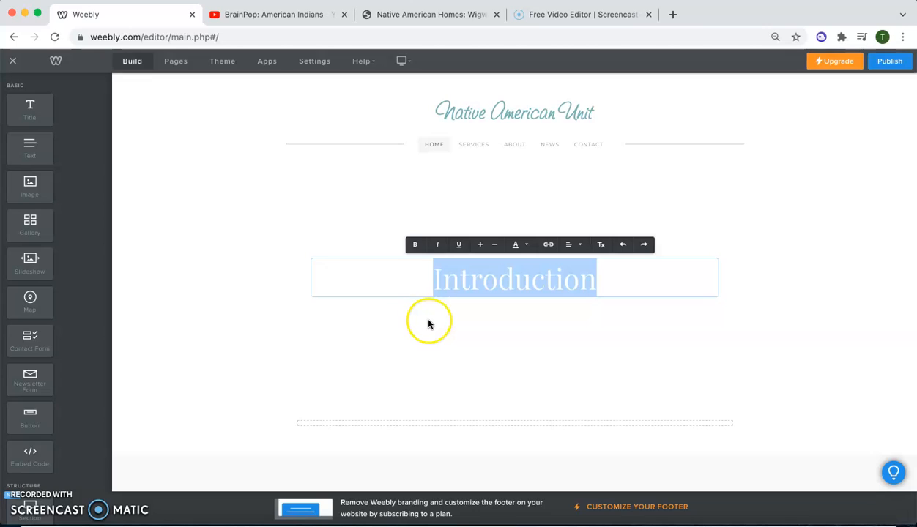
pyautogui.click(331, 337)
pyautogui.doubleClick(489, 280)
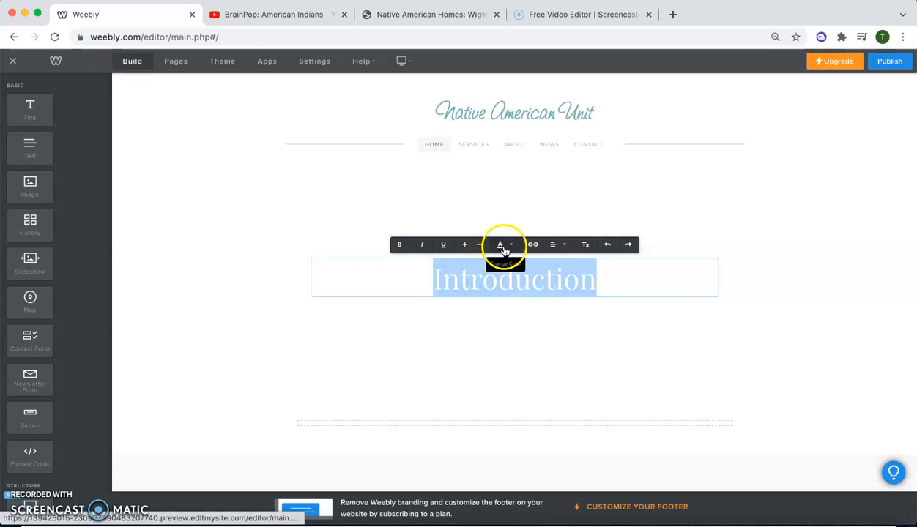
pyautogui.click(501, 246)
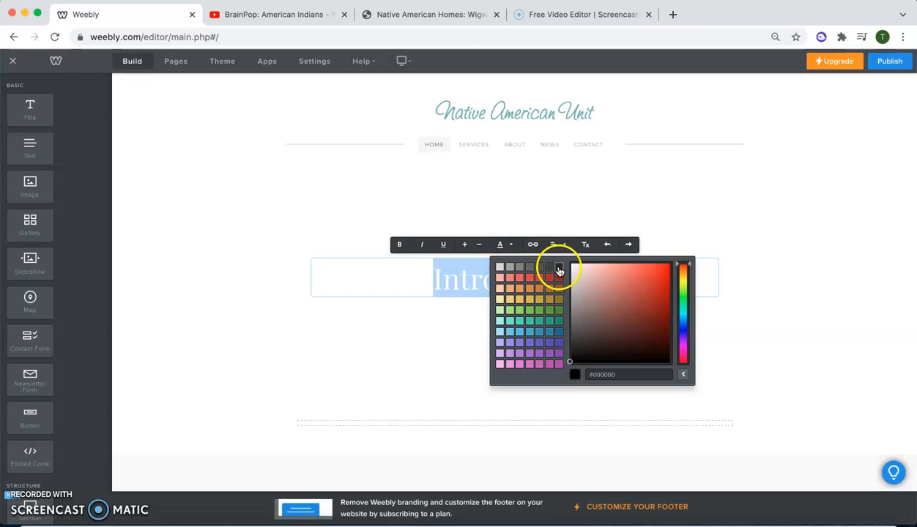
pyautogui.click(559, 271)
pyautogui.click(423, 343)
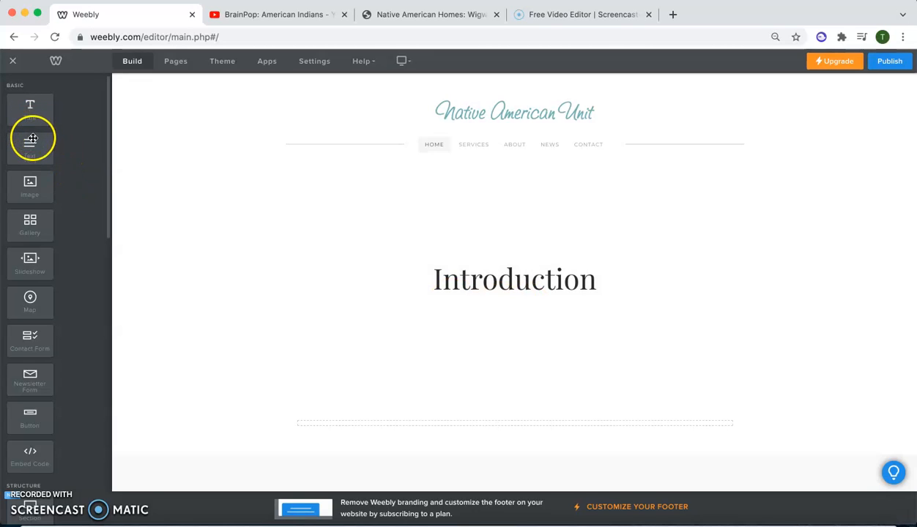
# - Add a text element reading "This will be the text..." below the Introduction title and colour it near-black
pyautogui.moveTo(25, 147); pyautogui.dragTo(500, 299)
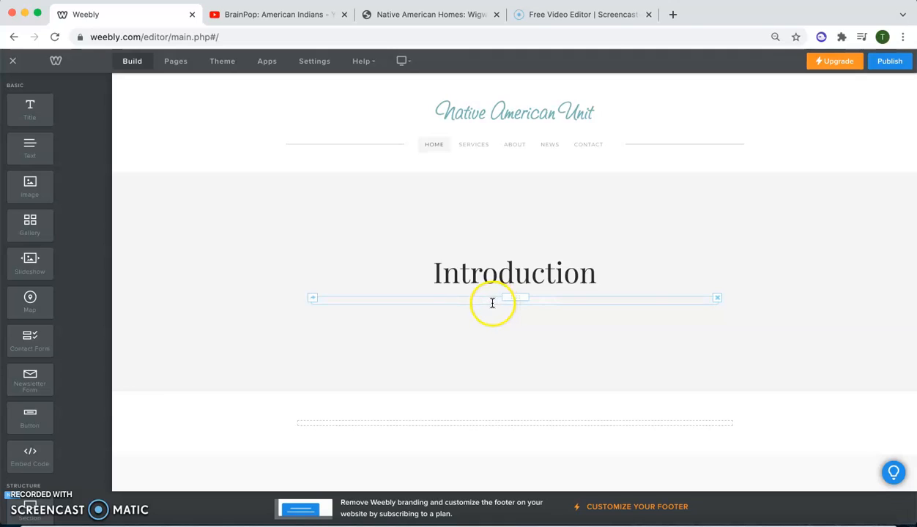
pyautogui.click(492, 302)
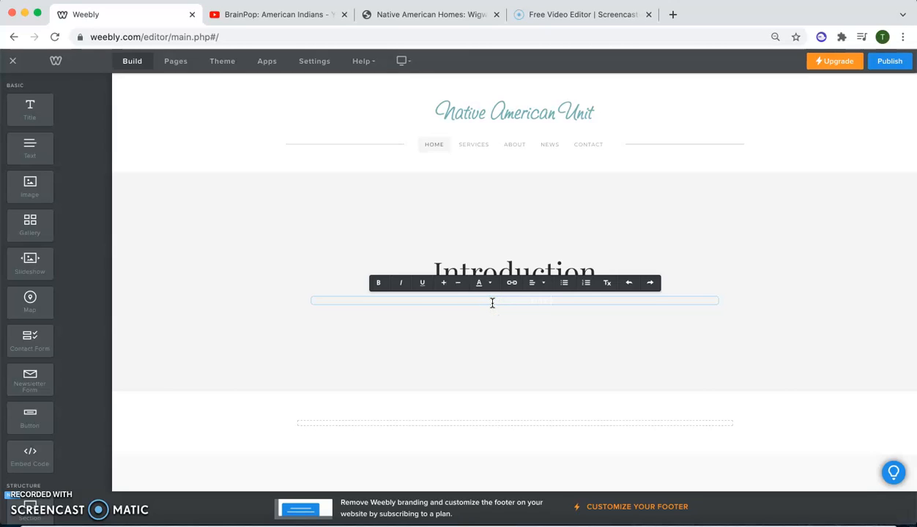
pyautogui.write('in')
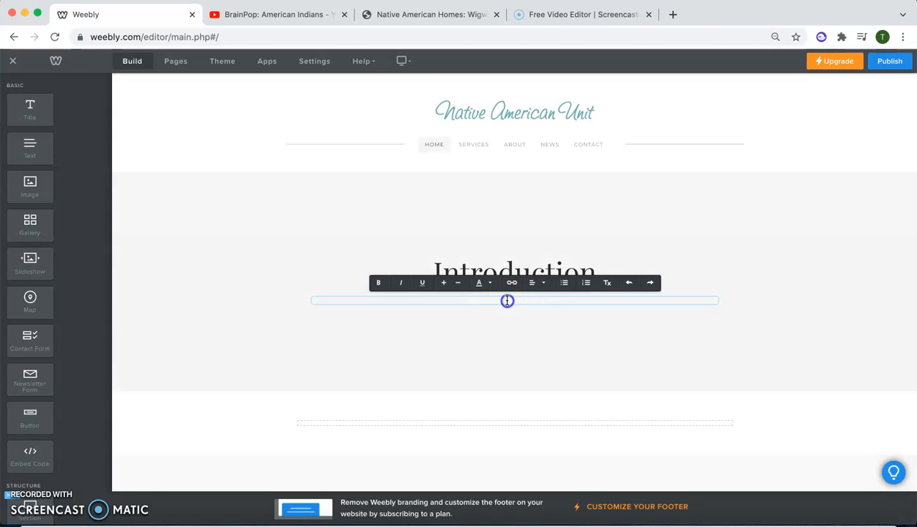
pyautogui.tripleClick(489, 301)
pyautogui.click(482, 283)
pyautogui.click(539, 305)
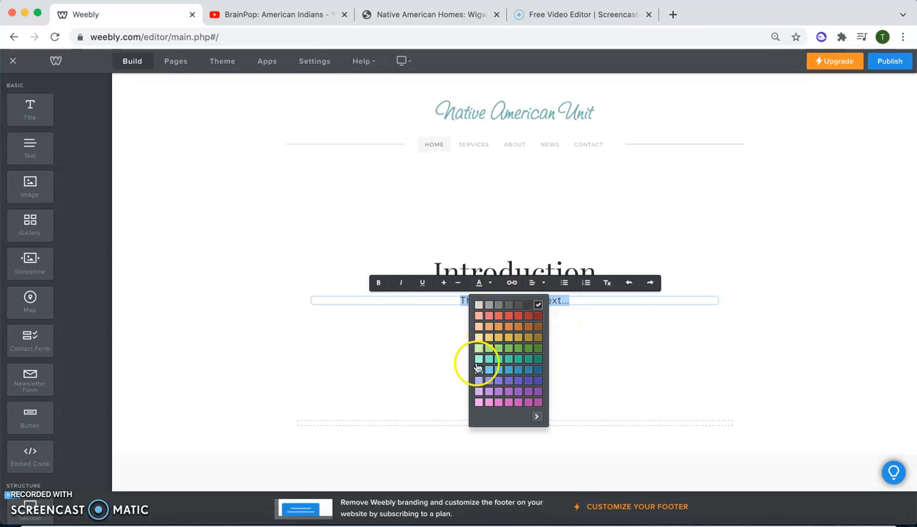
pyautogui.click(644, 354)
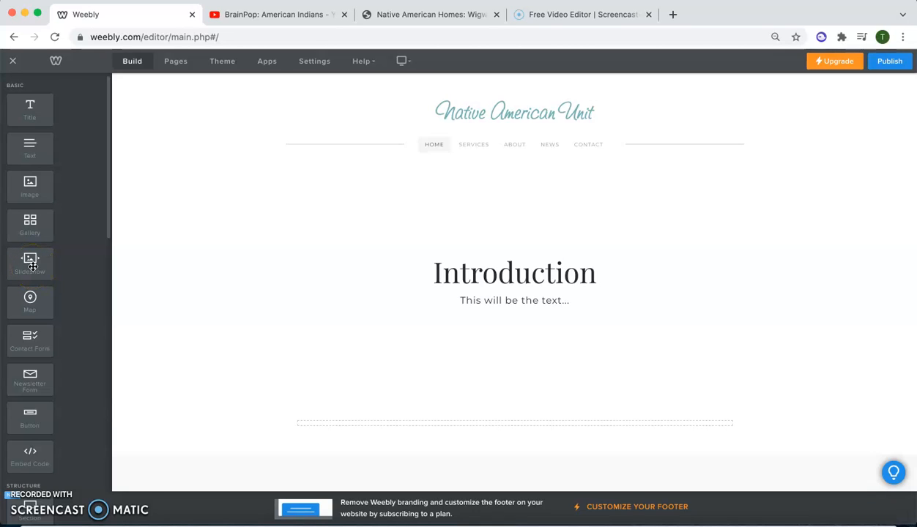
# - Add a slideshow below the introduction text using the Thumbnails on Bottom style
pyautogui.moveTo(22, 259); pyautogui.dragTo(496, 314)
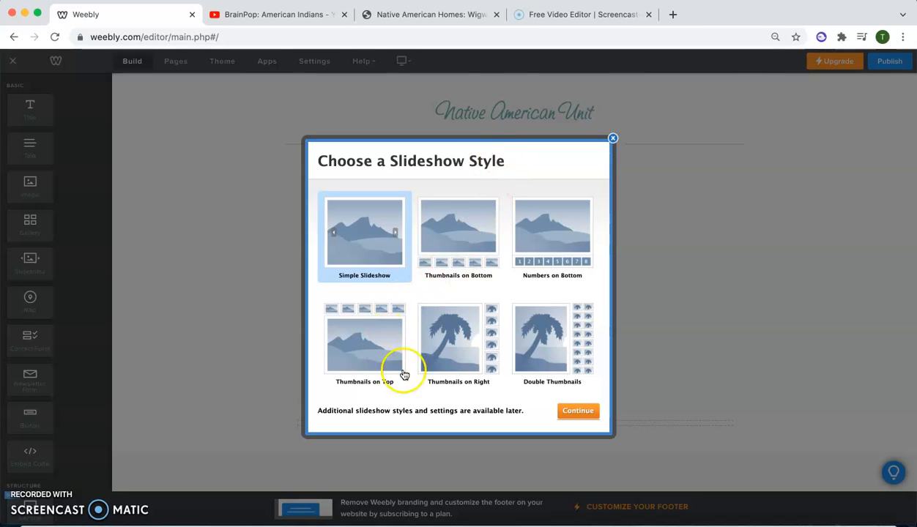
pyautogui.click(474, 247)
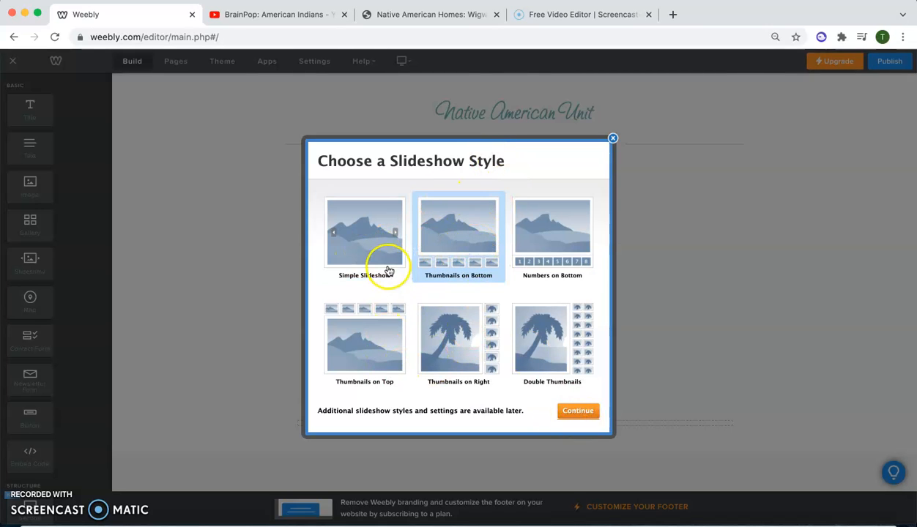
pyautogui.click(591, 414)
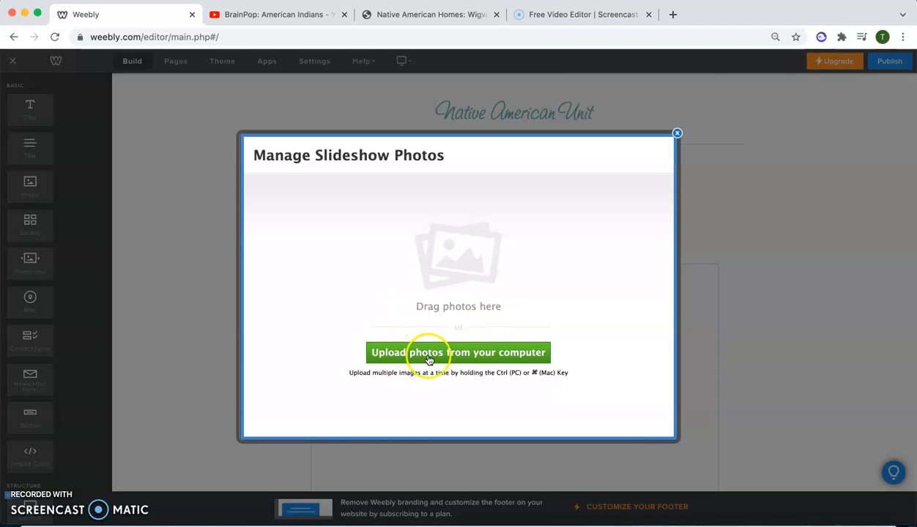
# - Upload 1200px-North_American_cultural_areas.png and the Bering Strait land bridge GIF from the Desktop to the slideshow and save its photos
pyautogui.click(461, 356)
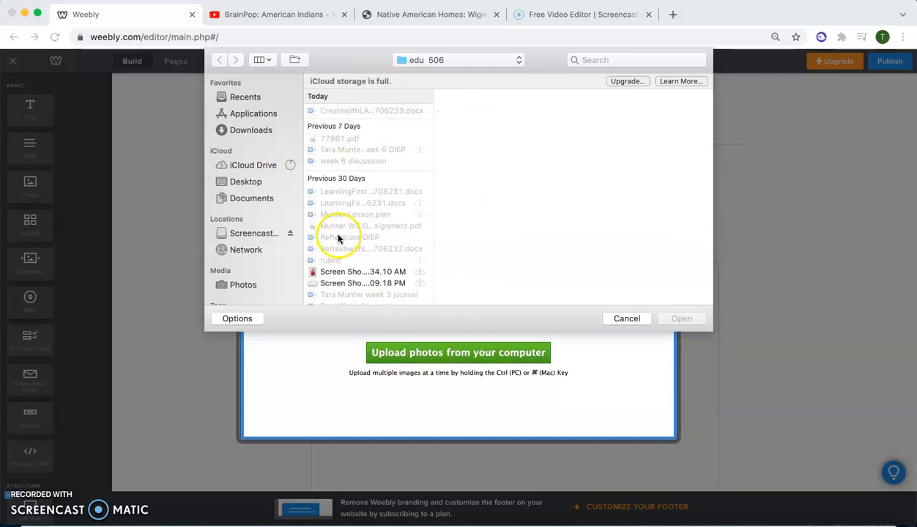
pyautogui.scroll(-2, 322, 212)
pyautogui.click(246, 181)
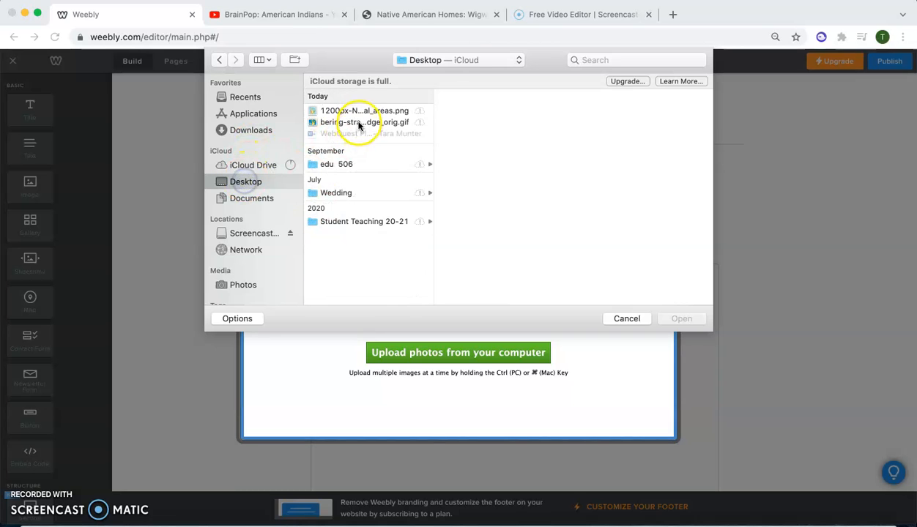
pyautogui.click(354, 112)
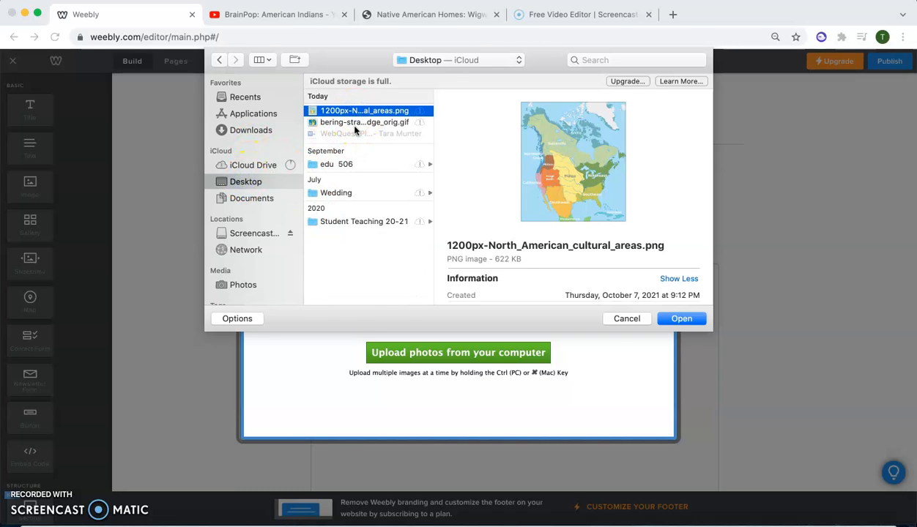
pyautogui.keyDown('super'); pyautogui.click(354, 123); pyautogui.keyUp('super')
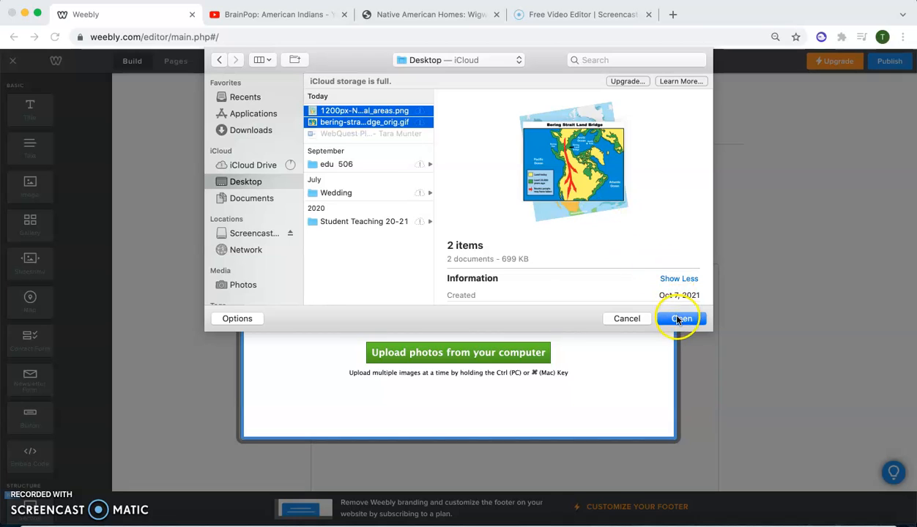
pyautogui.click(677, 320)
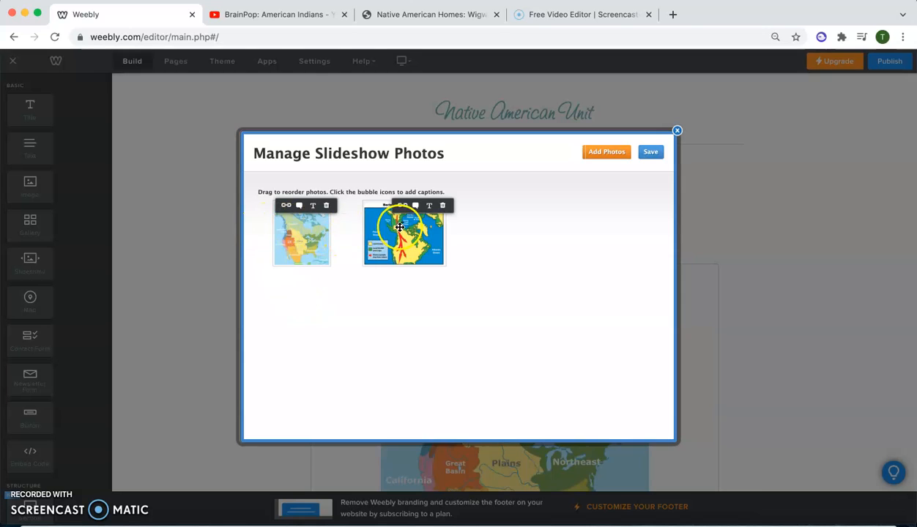
pyautogui.click(647, 154)
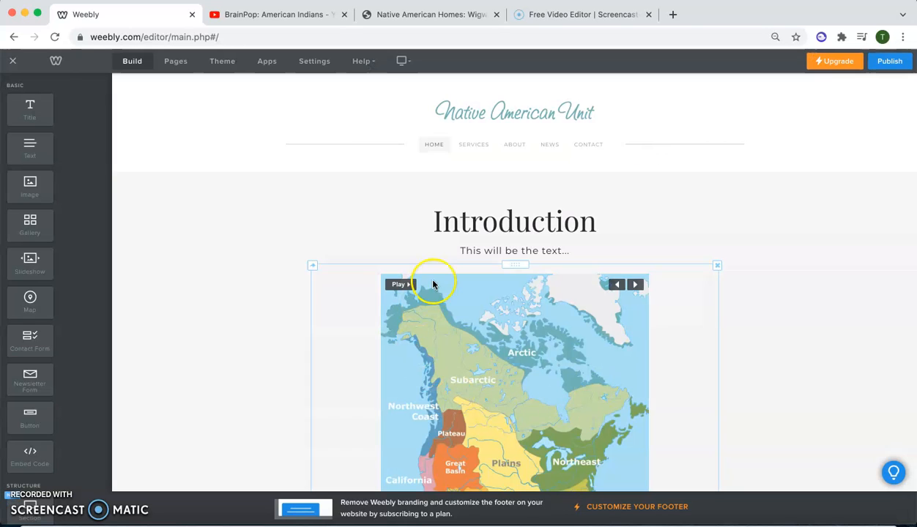
pyautogui.scroll(-2, 780, 308)
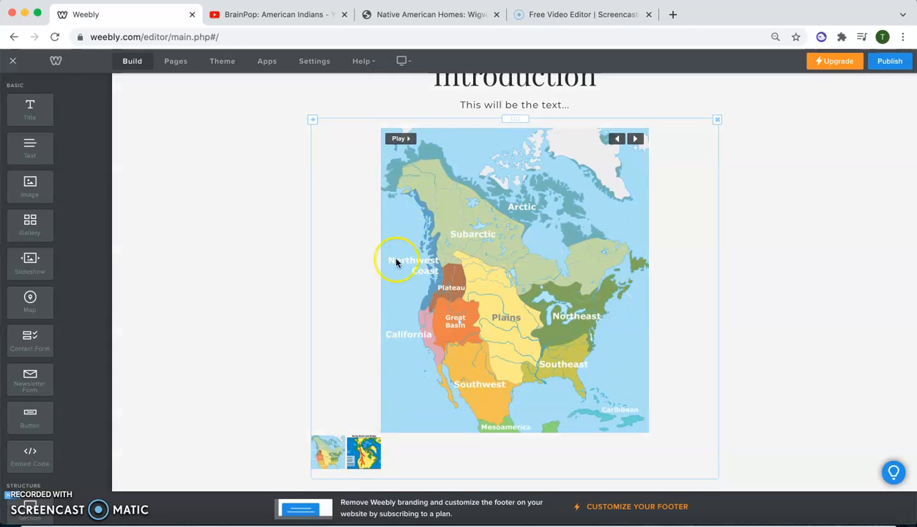
# - Play the map slideshow and set its speed to 7 seconds
pyautogui.scroll(1, 485, 172)
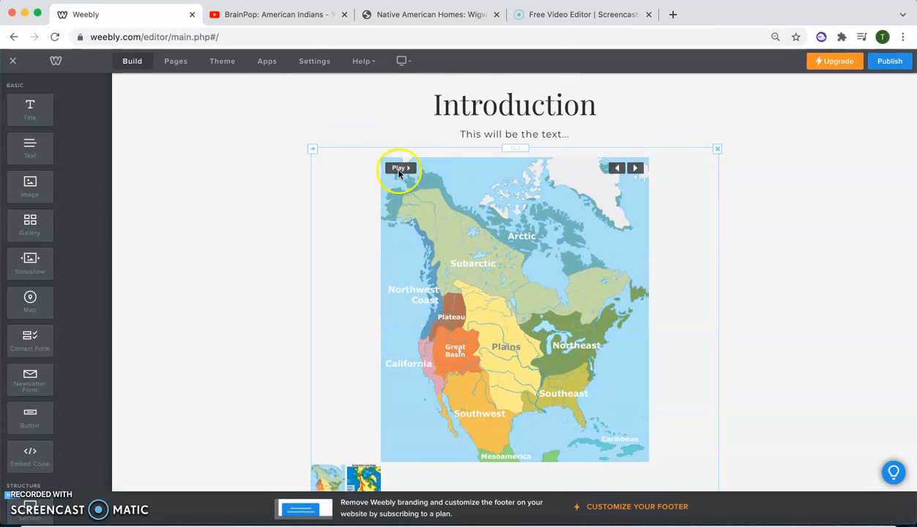
pyautogui.scroll(-1, 338, 347)
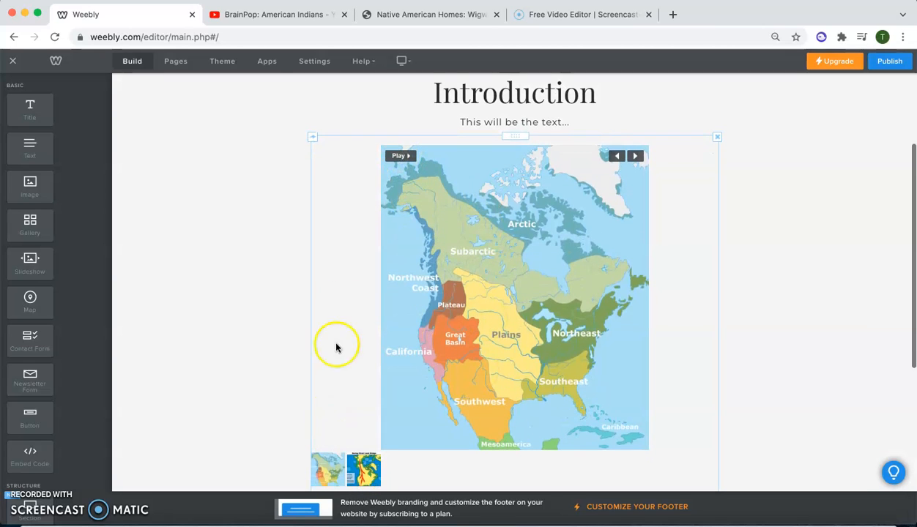
pyautogui.click(403, 156)
pyautogui.click(364, 472)
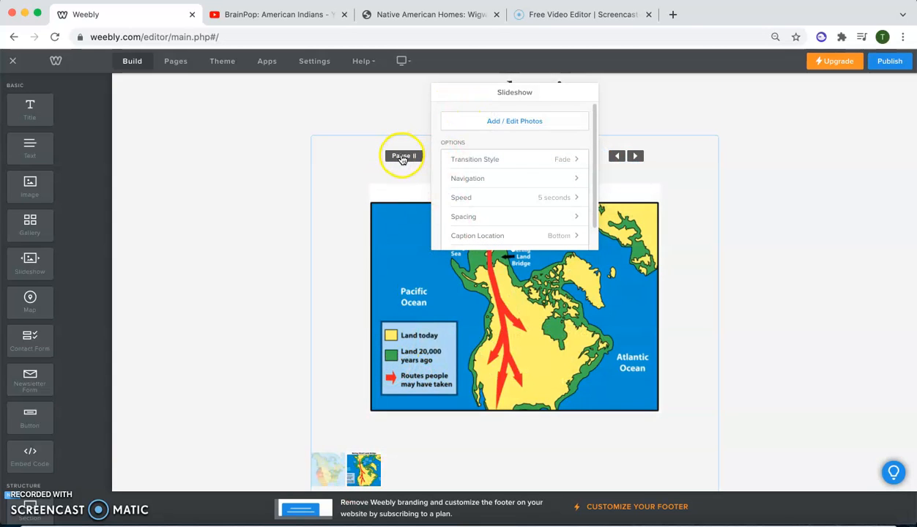
pyautogui.scroll(-1, 517, 123)
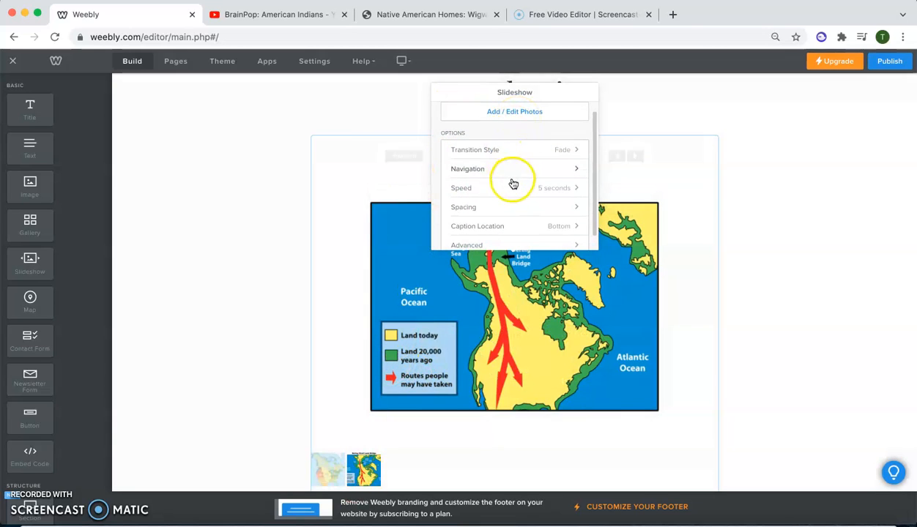
pyautogui.click(516, 188)
pyautogui.click(503, 211)
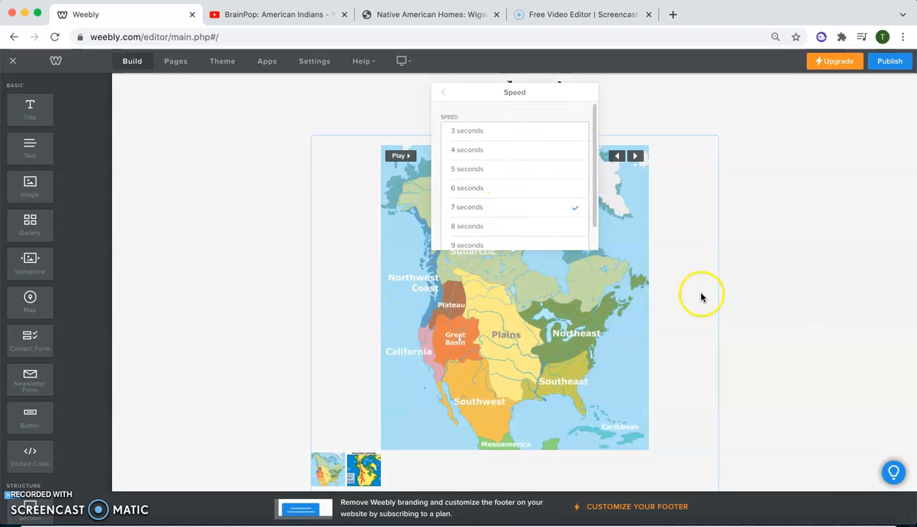
pyautogui.click(841, 318)
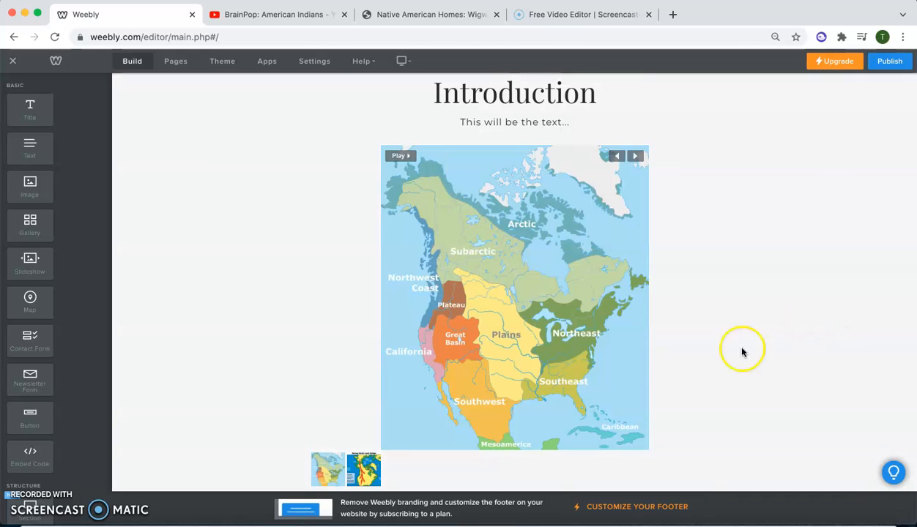
# - Advance the slideshow to the Bering Strait Land Bridge map and examine how the slide looks on the page
pyautogui.scroll(-3, 614, 412)
pyautogui.scroll(5, 614, 412)
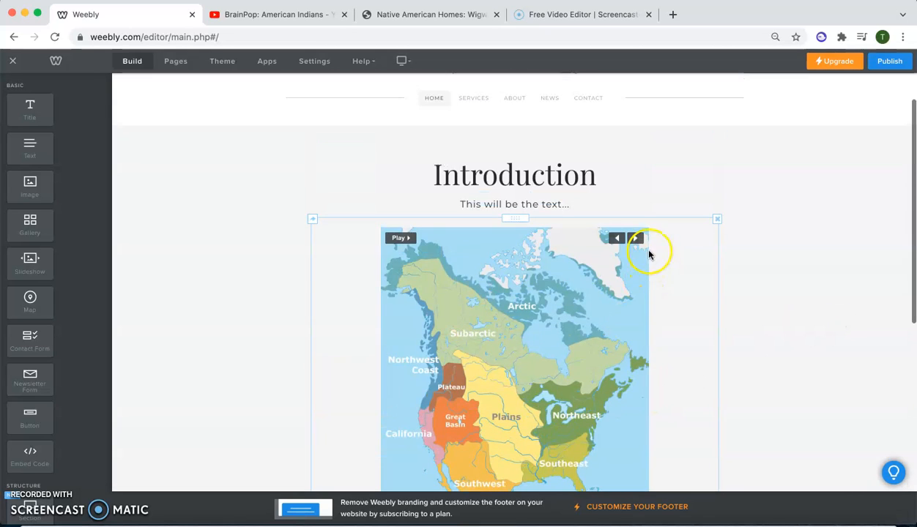
pyautogui.click(636, 238)
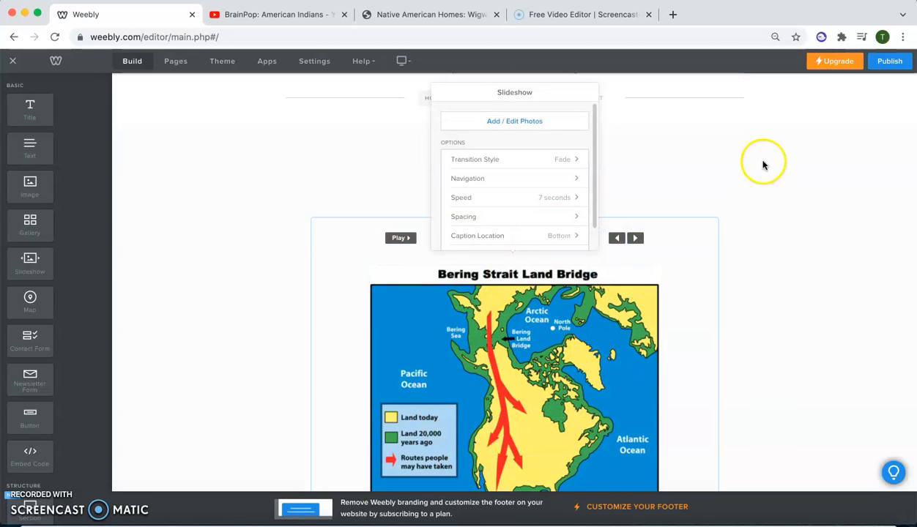
pyautogui.click(761, 164)
pyautogui.scroll(-5, 492, 443)
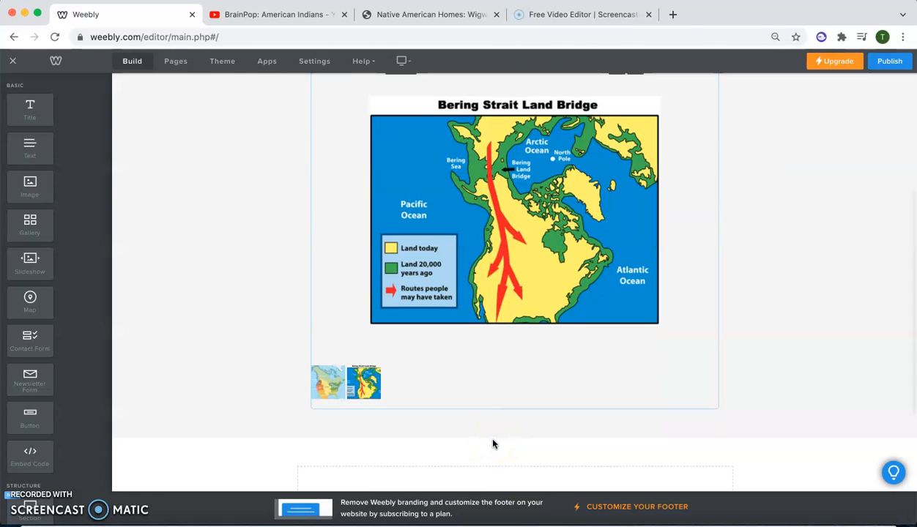
pyautogui.click(461, 433)
# - Add a text element reading "This will be my text link" below the introduction text and colour it red
pyautogui.scroll(3, 364, 330)
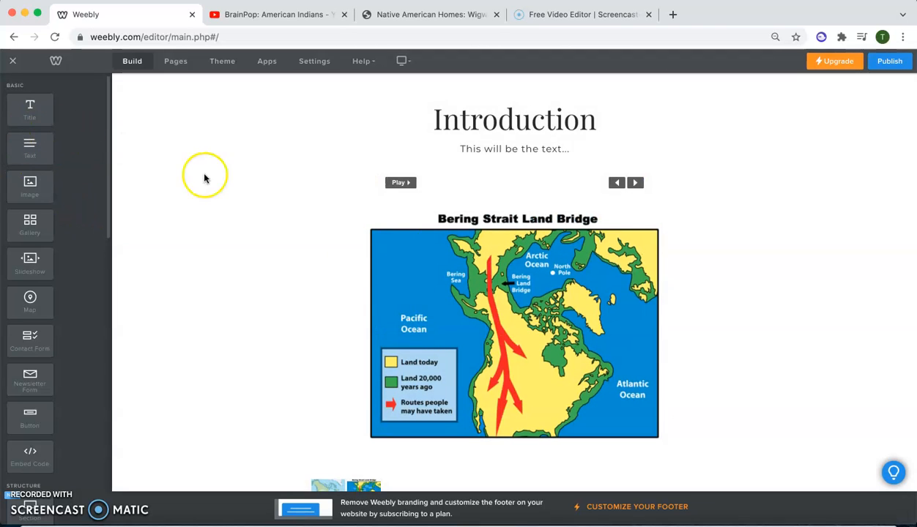
pyautogui.scroll(3, 374, 262)
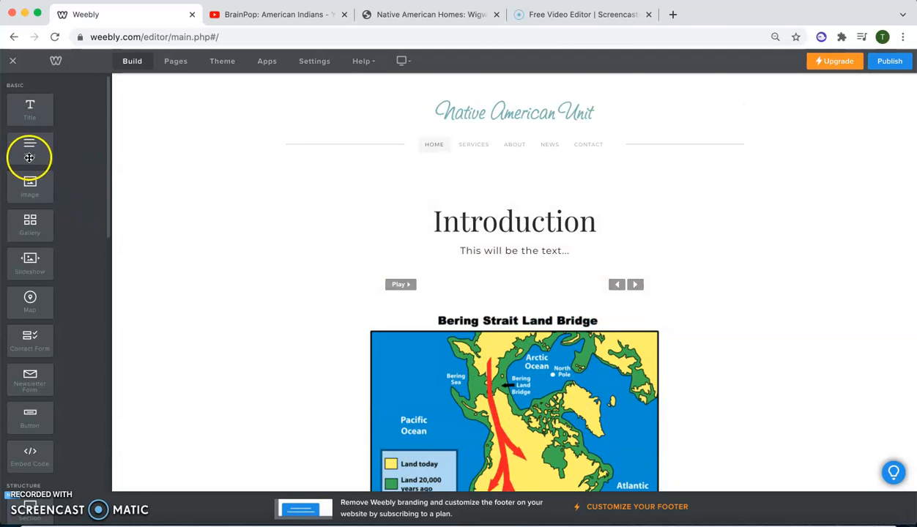
pyautogui.moveTo(35, 146); pyautogui.dragTo(451, 249)
pyautogui.click(479, 269)
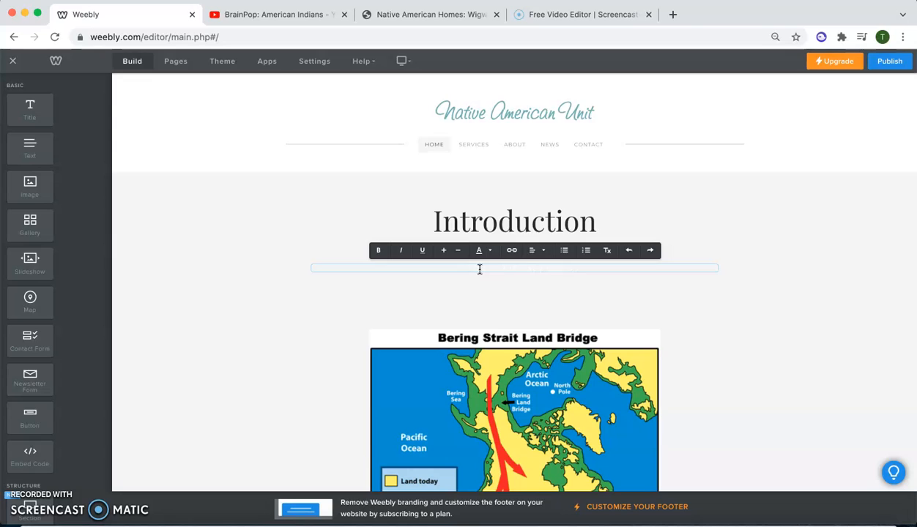
pyautogui.tripleClick(513, 268)
pyautogui.click(492, 250)
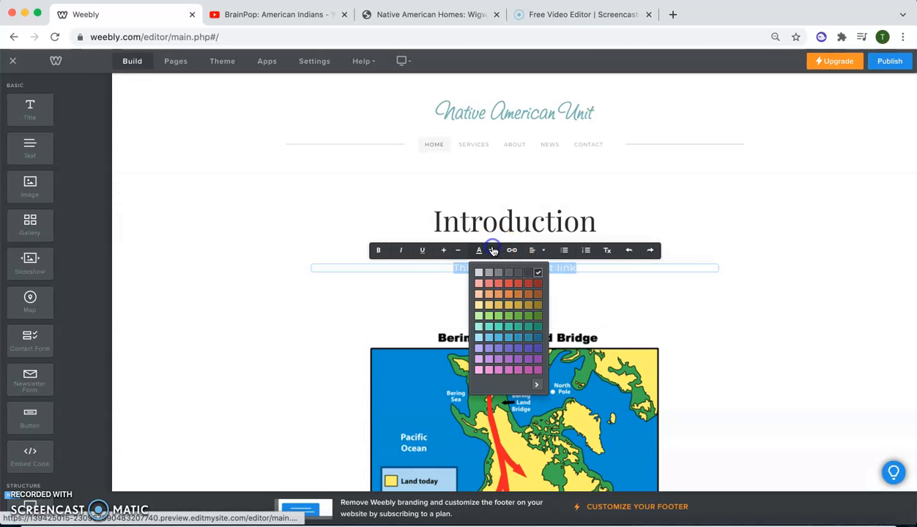
pyautogui.click(528, 288)
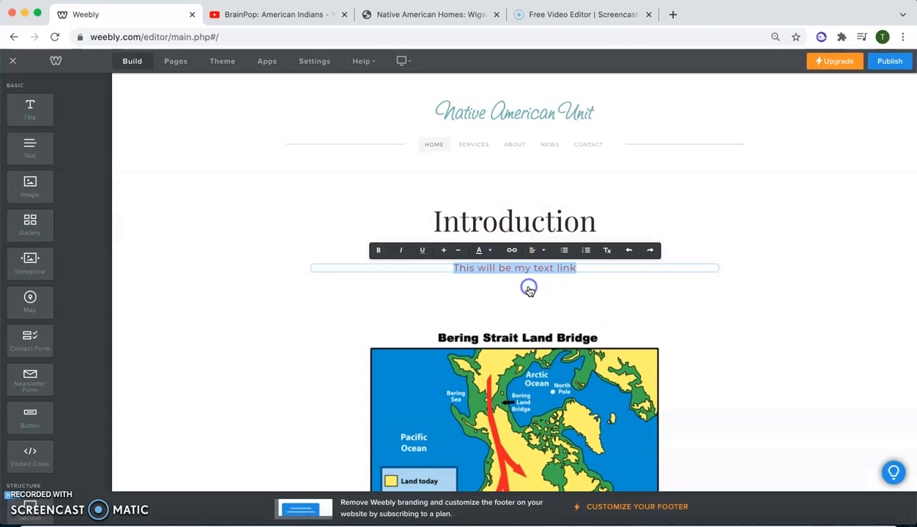
pyautogui.click(847, 352)
# - Start a link of type Website URL on the word "link" in the red text line
pyautogui.tripleClick(548, 268)
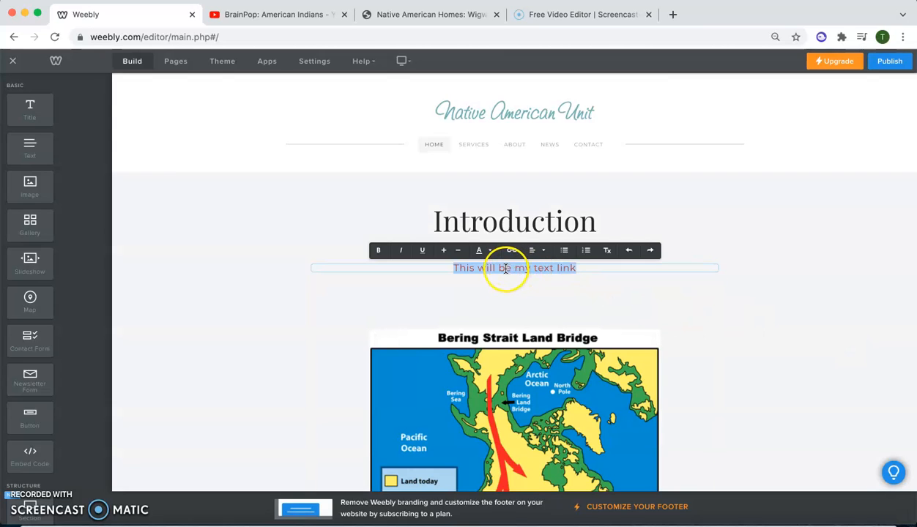
pyautogui.click(543, 268)
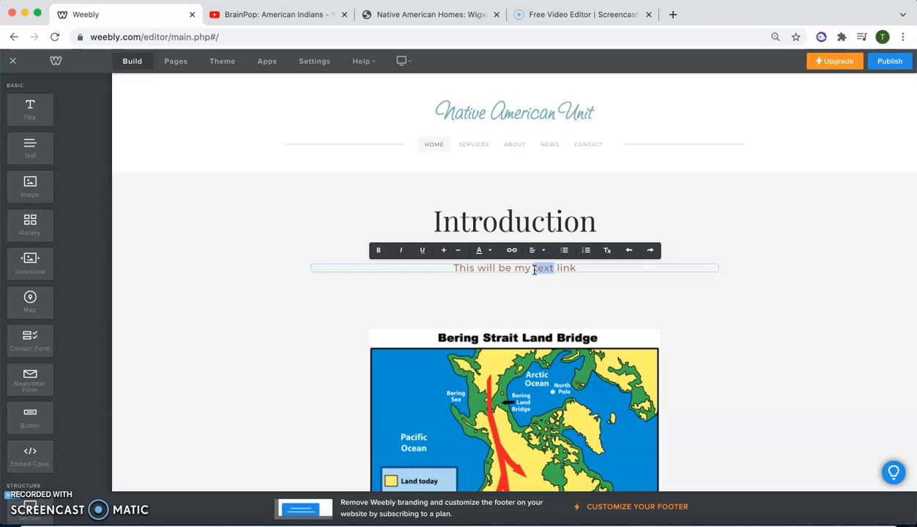
pyautogui.doubleClick(569, 268)
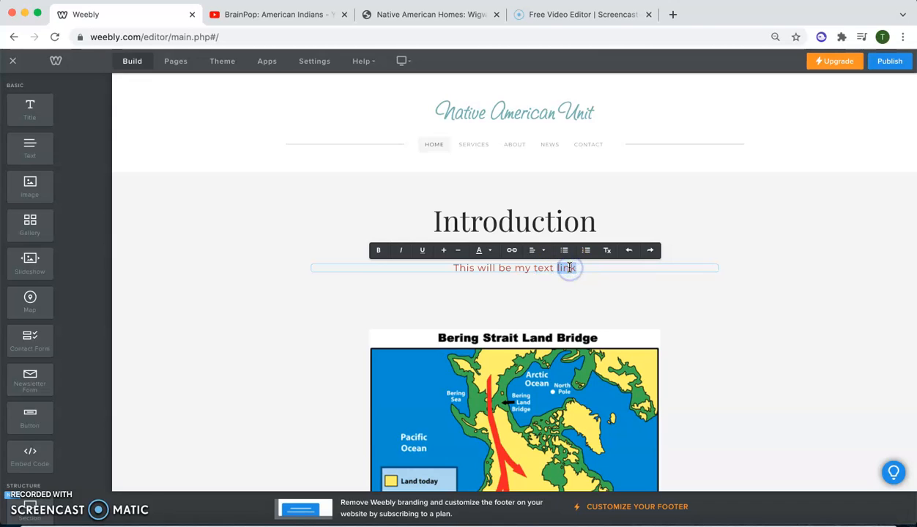
pyautogui.click(512, 251)
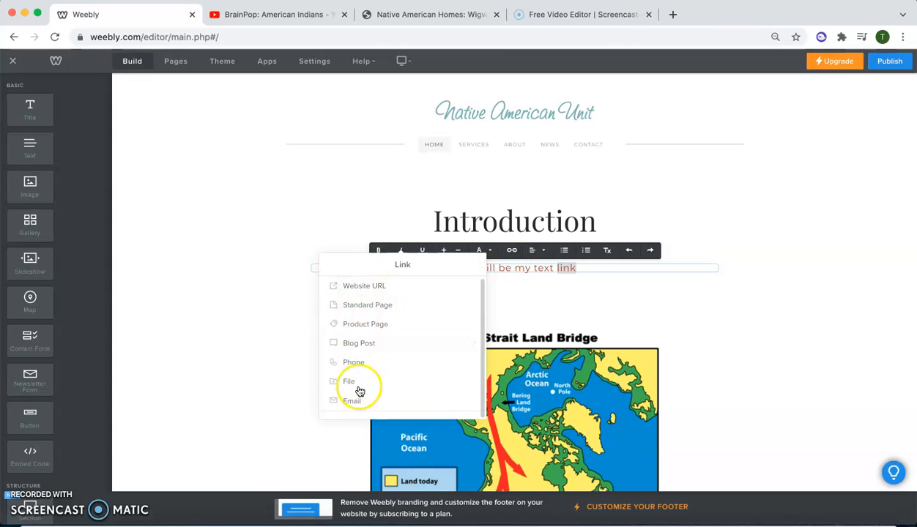
pyautogui.click(377, 330)
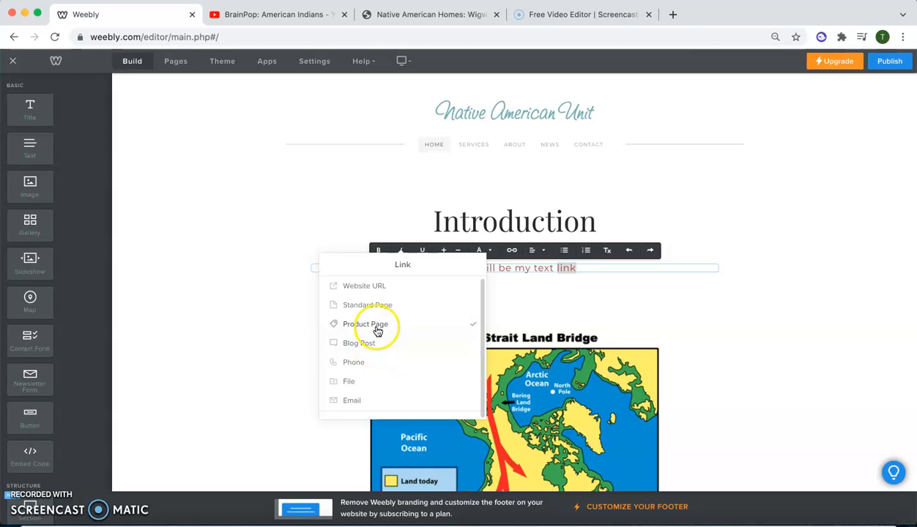
pyautogui.click(359, 288)
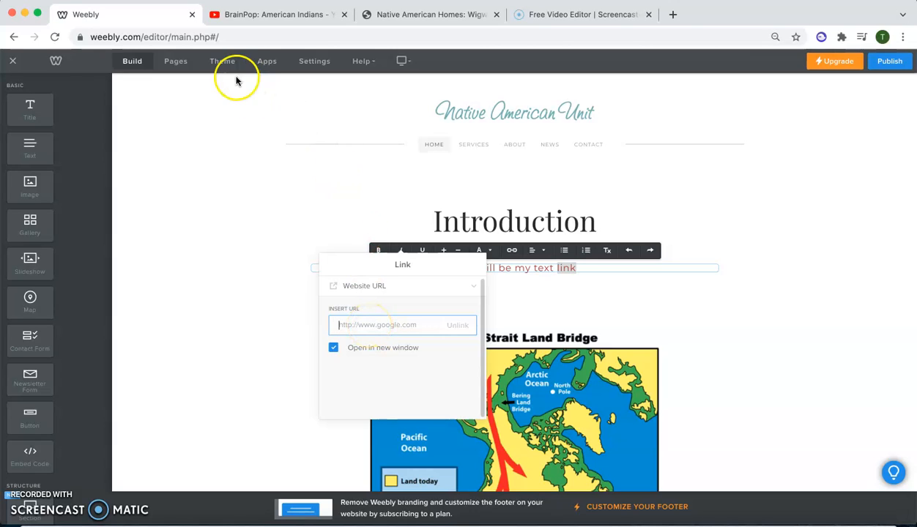
# - Copy the Native American Houses page address, native-languages.org/houses.htm, from its browser tab and use it as the link's URL, opening in a new window
pyautogui.click(404, 16)
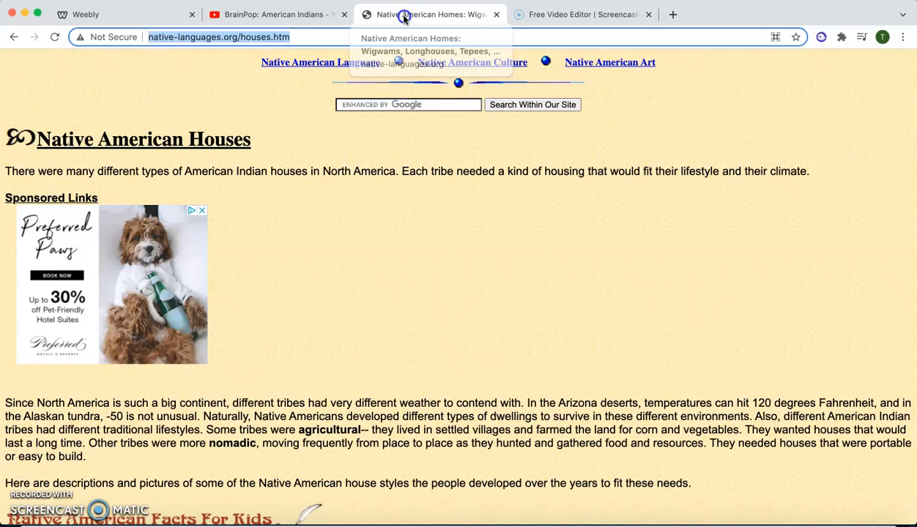
pyautogui.click(375, 281)
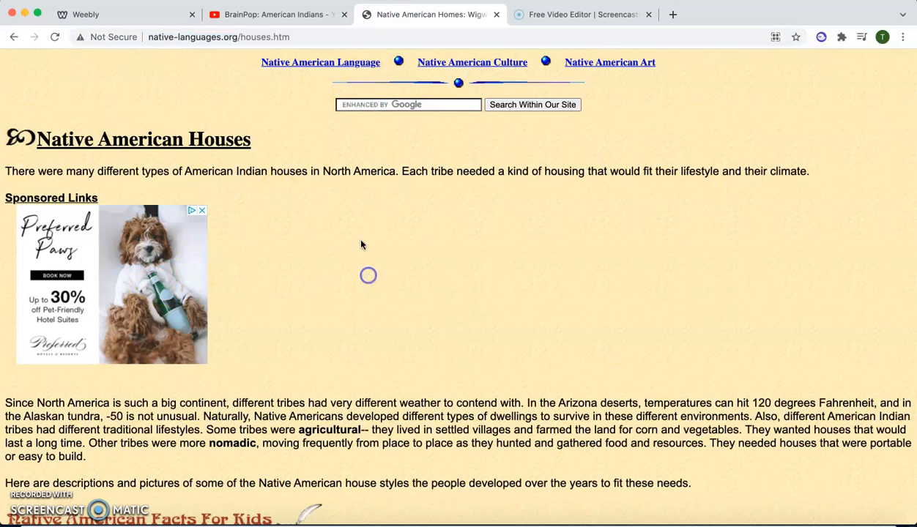
pyautogui.click(279, 40)
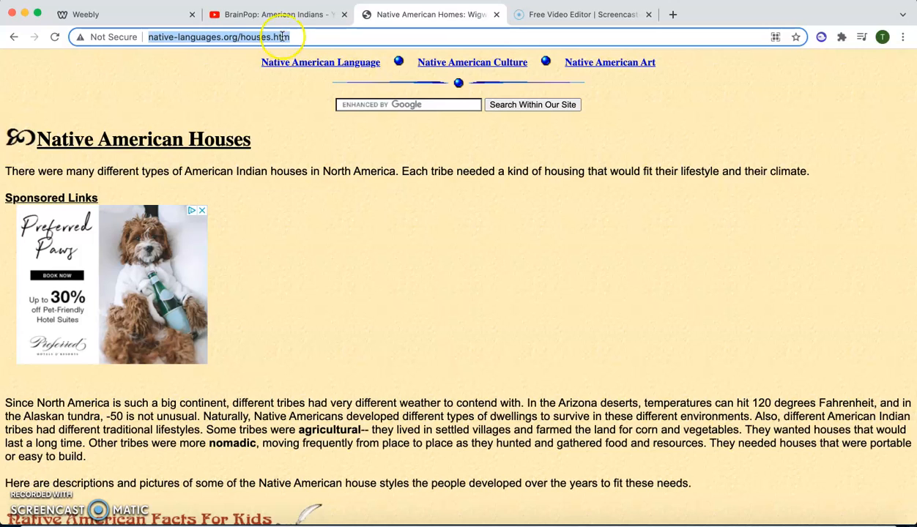
pyautogui.click(153, 17)
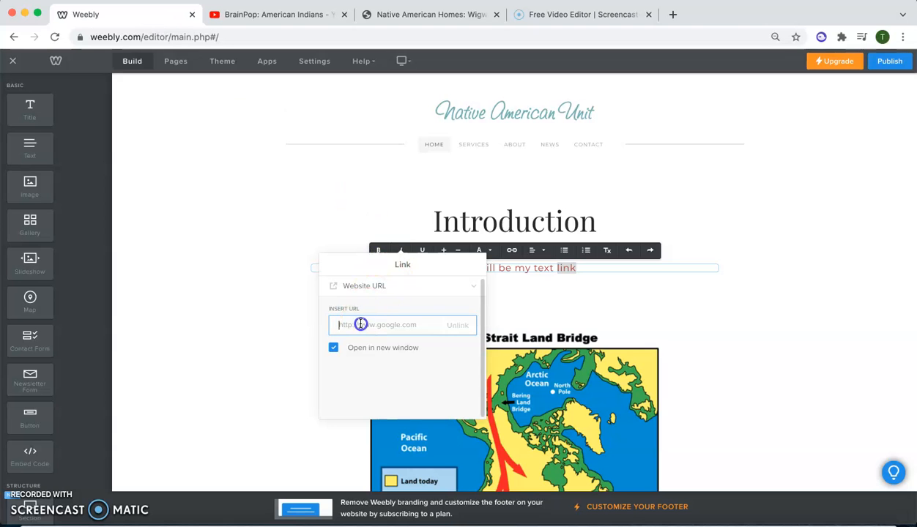
pyautogui.click(333, 349)
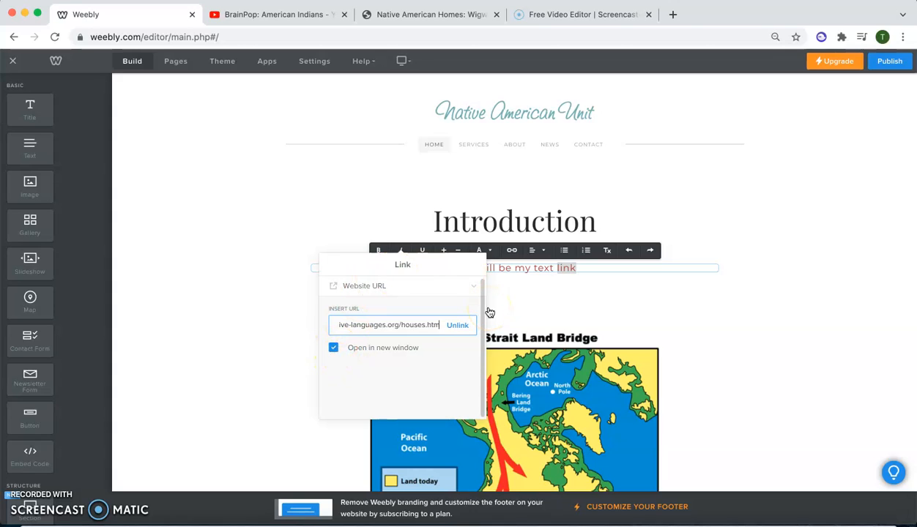
pyautogui.click(334, 348)
pyautogui.click(335, 349)
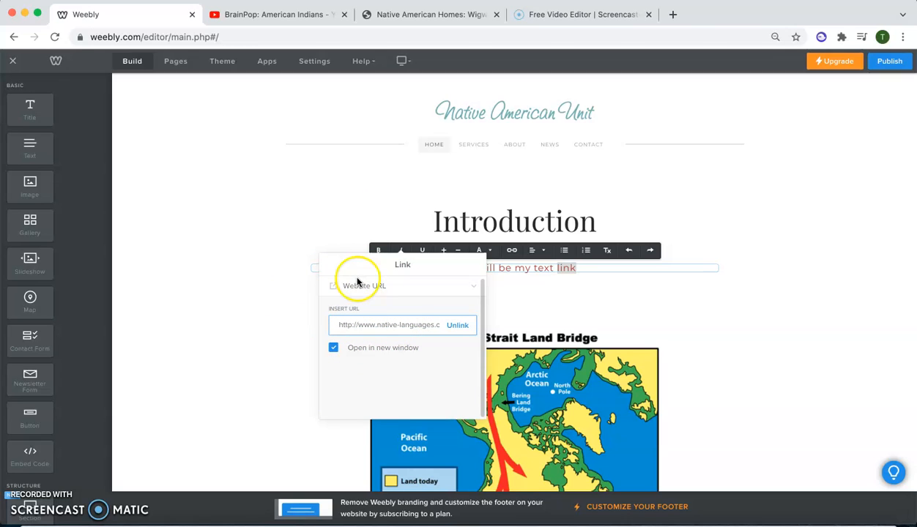
pyautogui.click(792, 278)
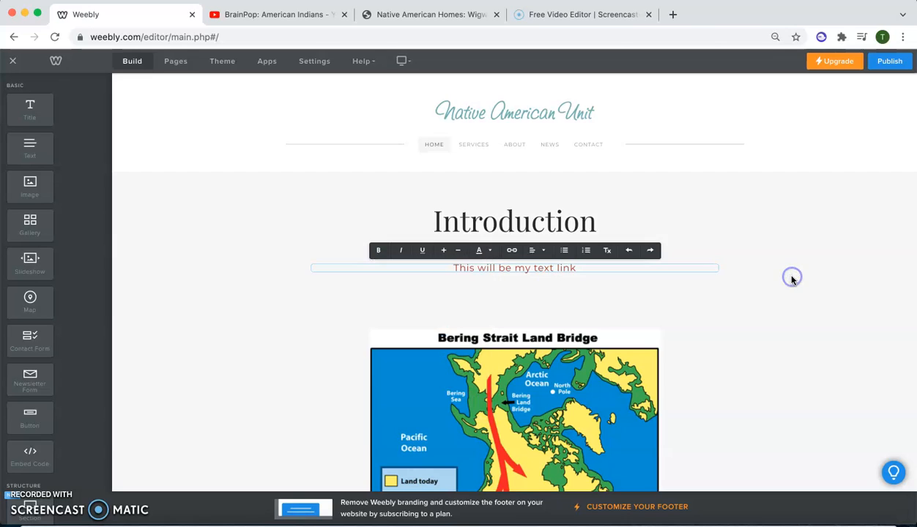
# - Change the target of the word "link" to the site's standard page News
pyautogui.doubleClick(565, 268)
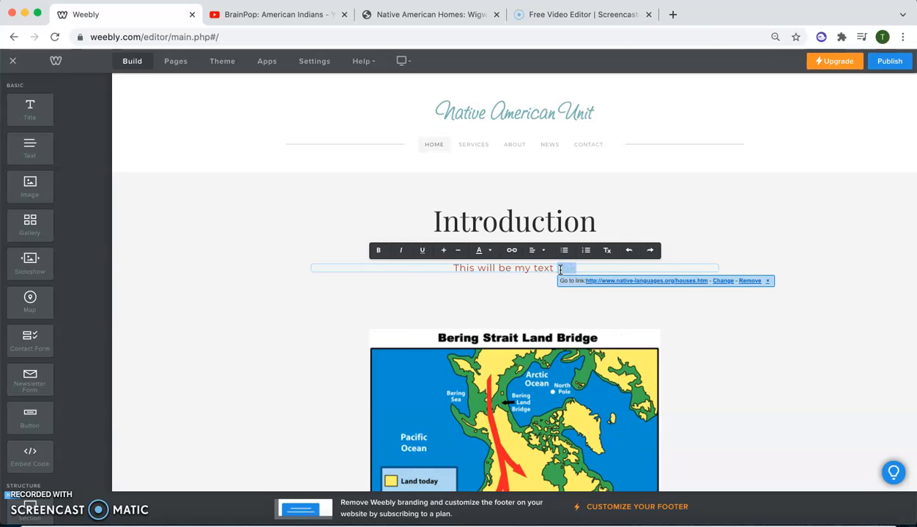
pyautogui.click(513, 251)
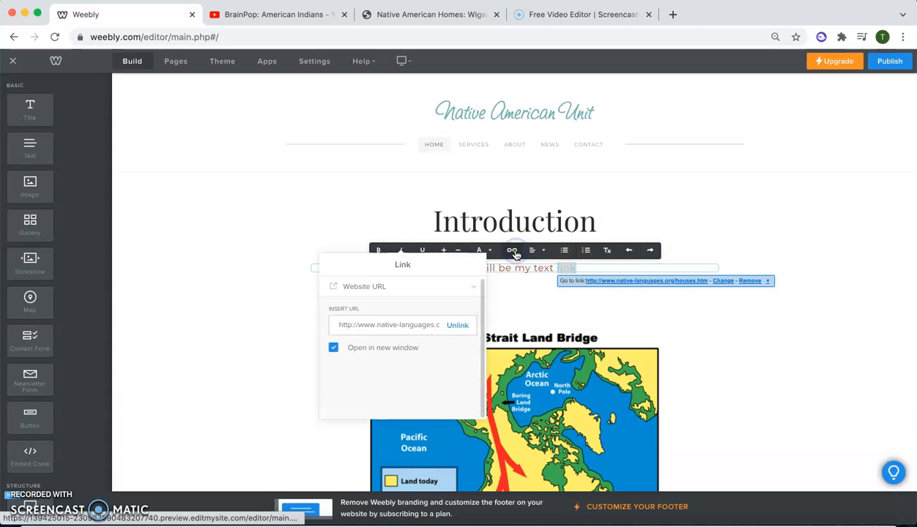
pyautogui.click(472, 290)
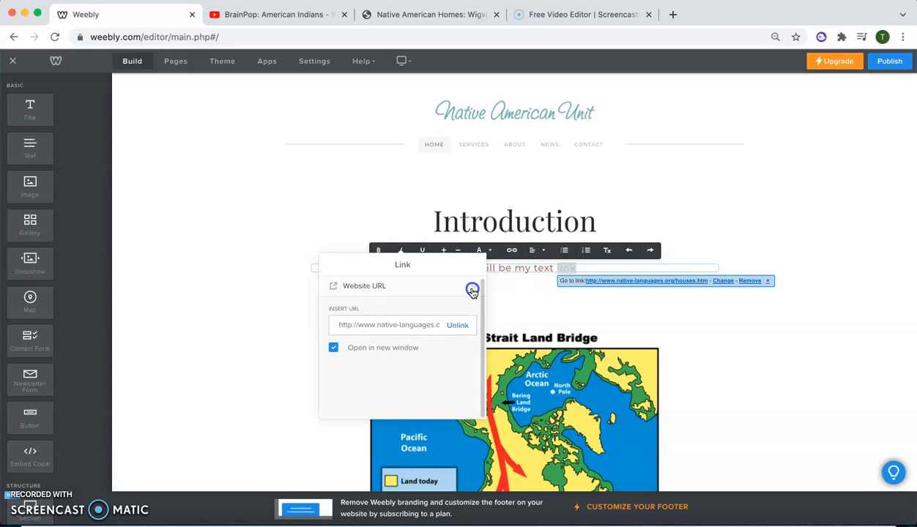
pyautogui.click(383, 307)
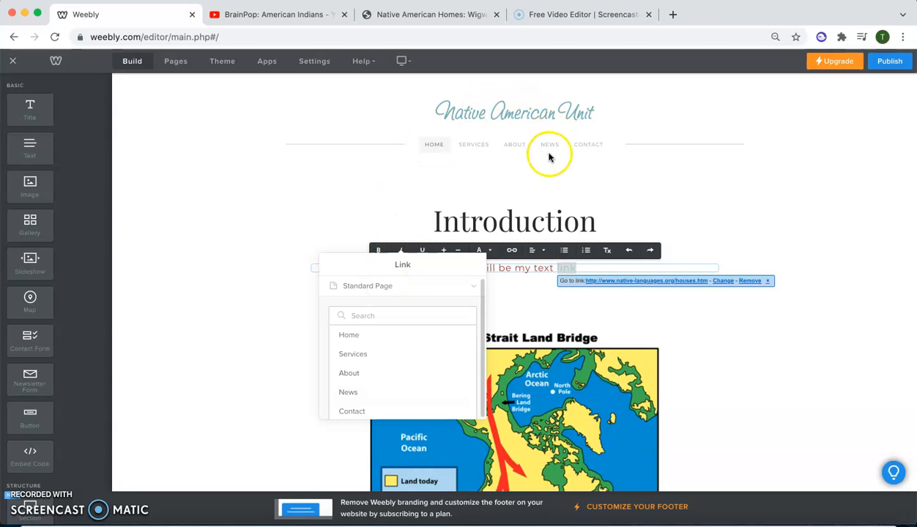
pyautogui.click(350, 392)
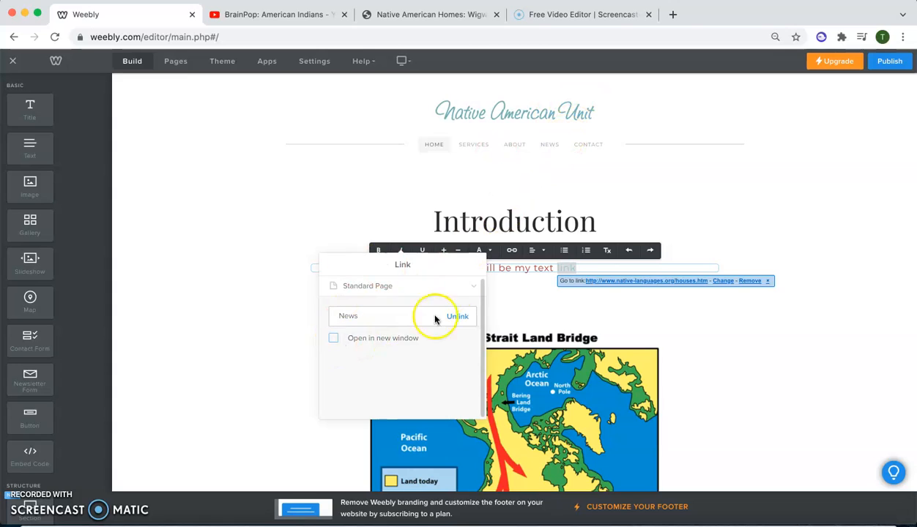
# - Try the Product Page and Phone link types for the word "link" in the red text line
pyautogui.click(475, 287)
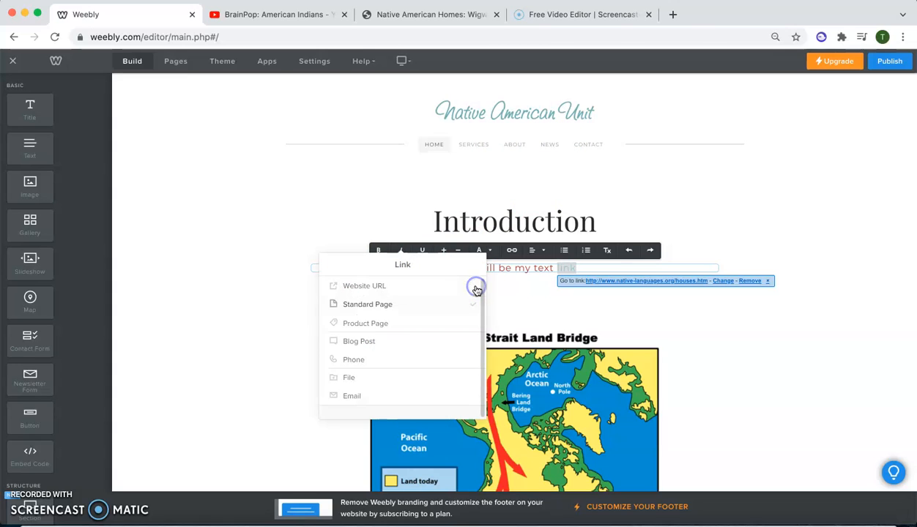
pyautogui.click(410, 326)
pyautogui.click(472, 287)
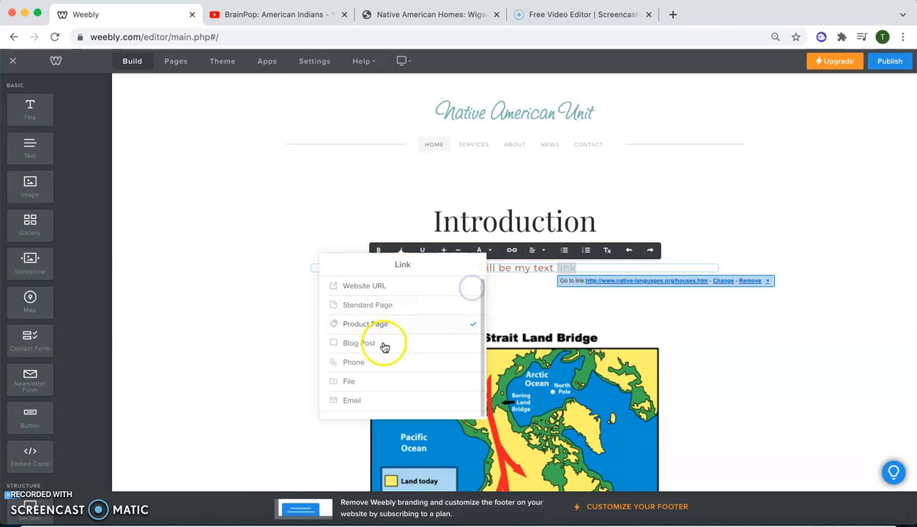
pyautogui.click(348, 366)
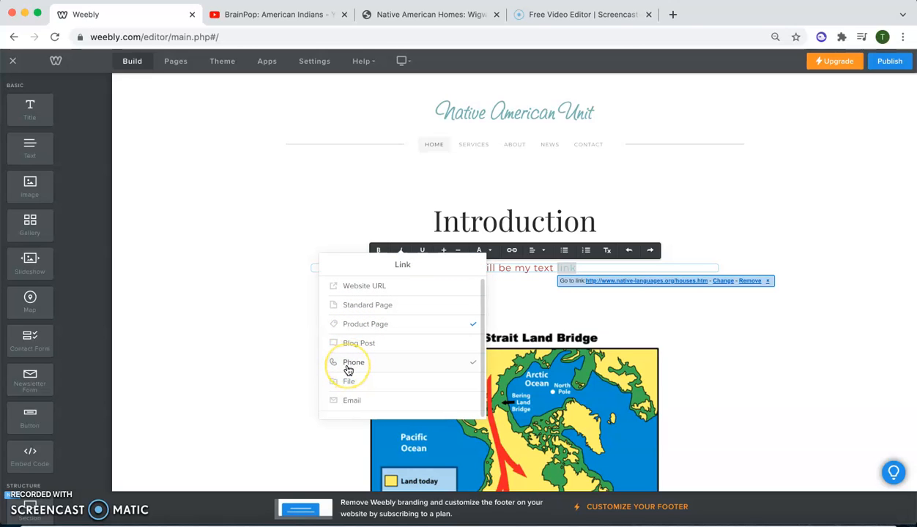
pyautogui.click(467, 286)
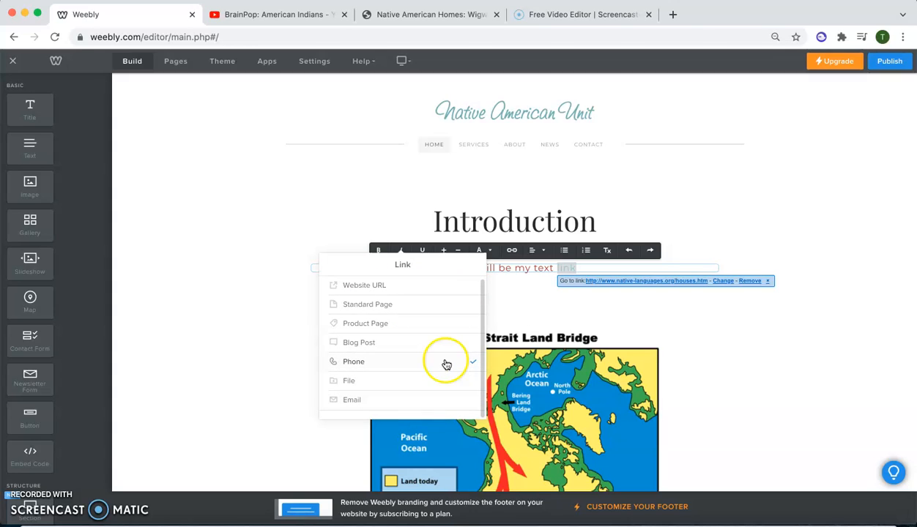
# - Upload the WebQuest Planning Guide document from the desktop as the File target of the word "link", and unlink it again
pyautogui.click(349, 380)
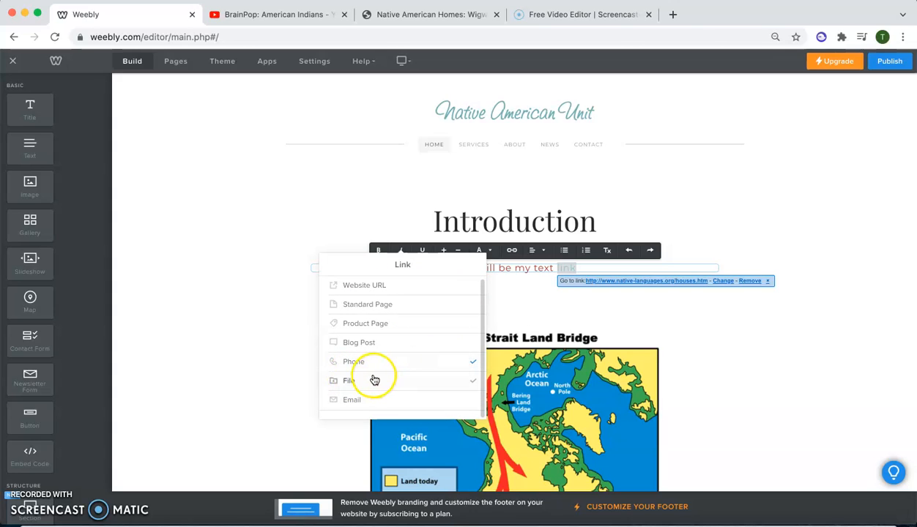
pyautogui.click(347, 382)
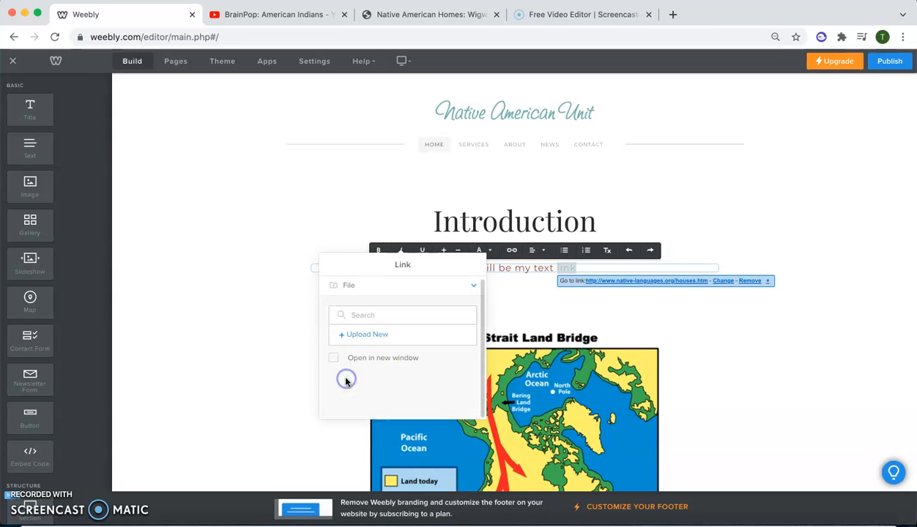
pyautogui.click(360, 337)
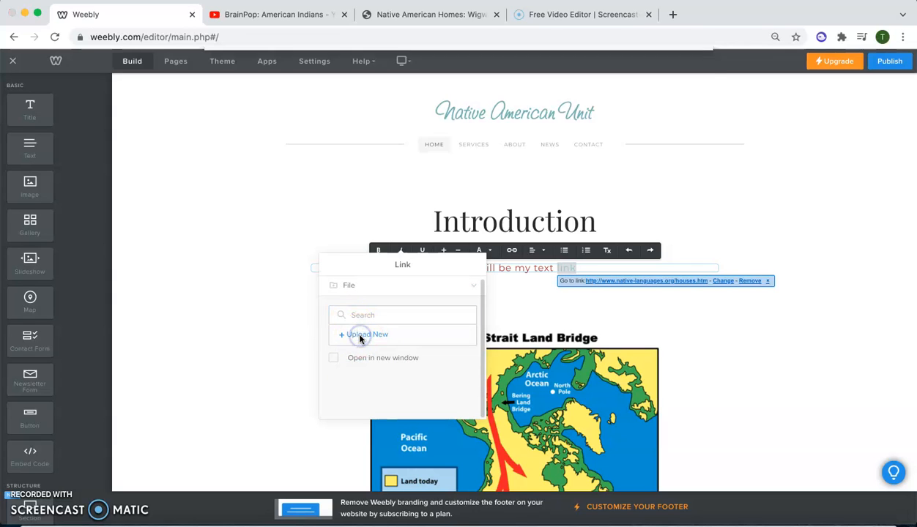
pyautogui.click(338, 137)
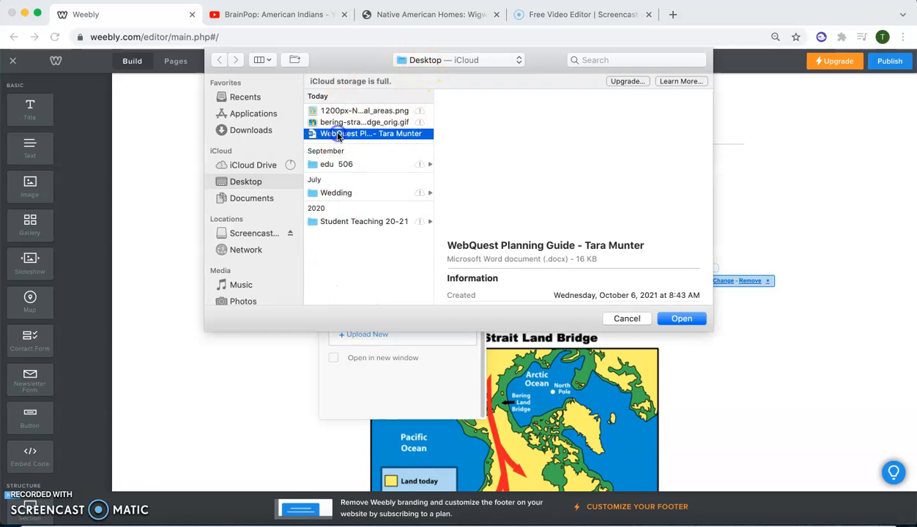
pyautogui.click(680, 317)
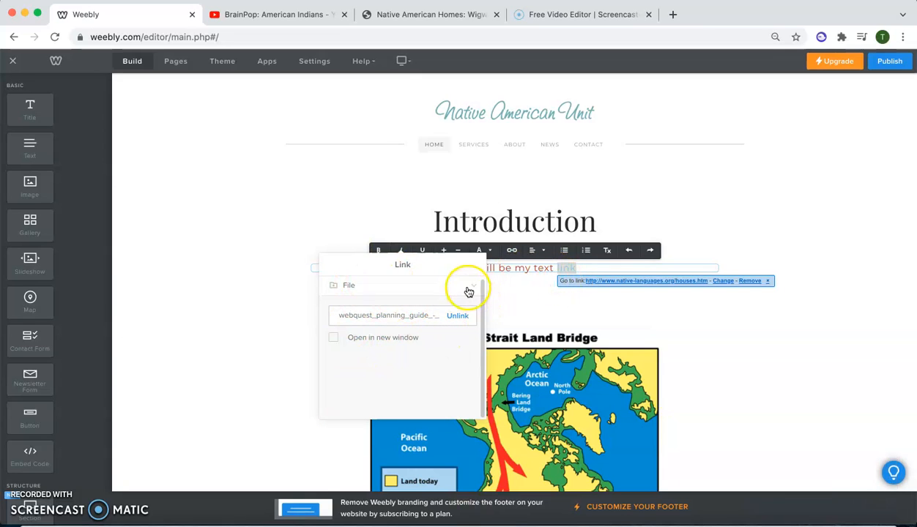
pyautogui.click(465, 314)
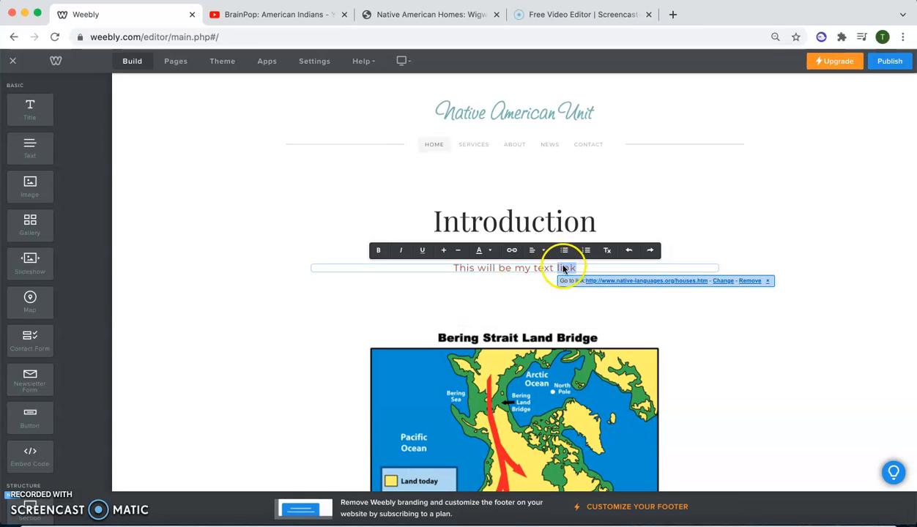
# - Try the Email link type for the red text line
pyautogui.click(511, 250)
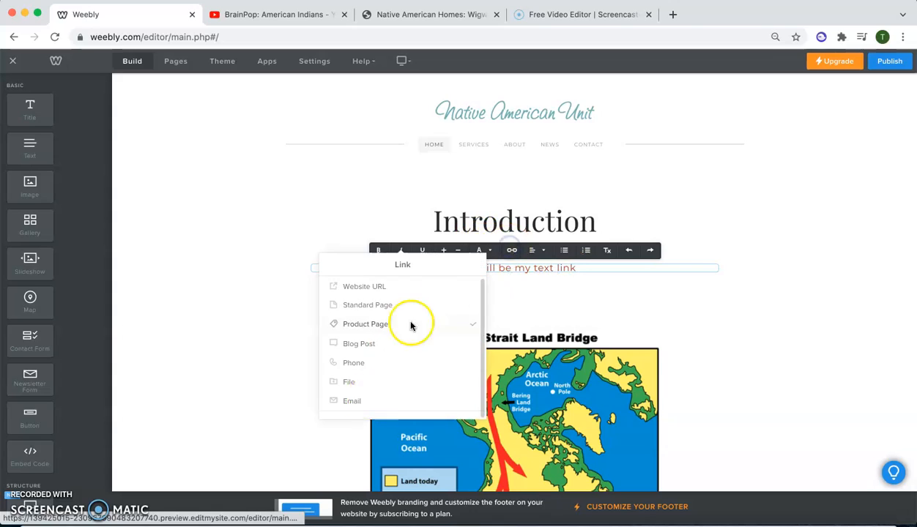
pyautogui.click(351, 402)
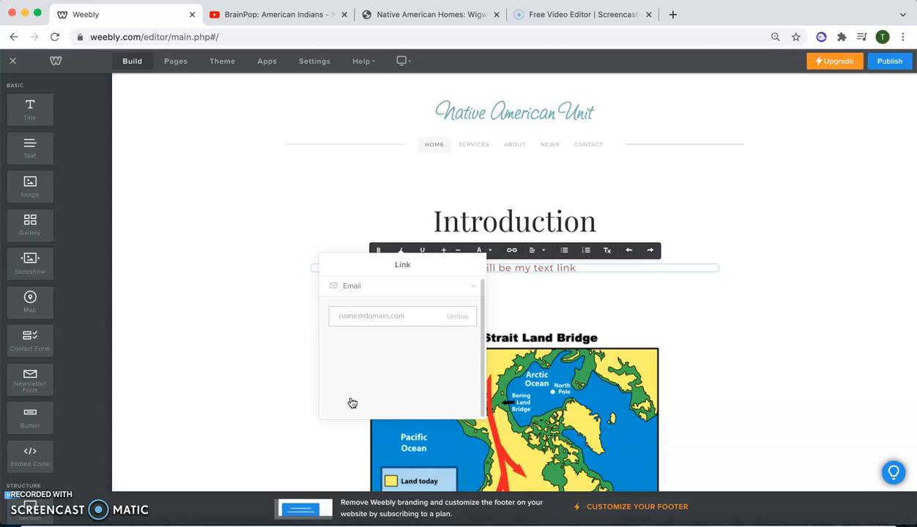
pyautogui.click(470, 290)
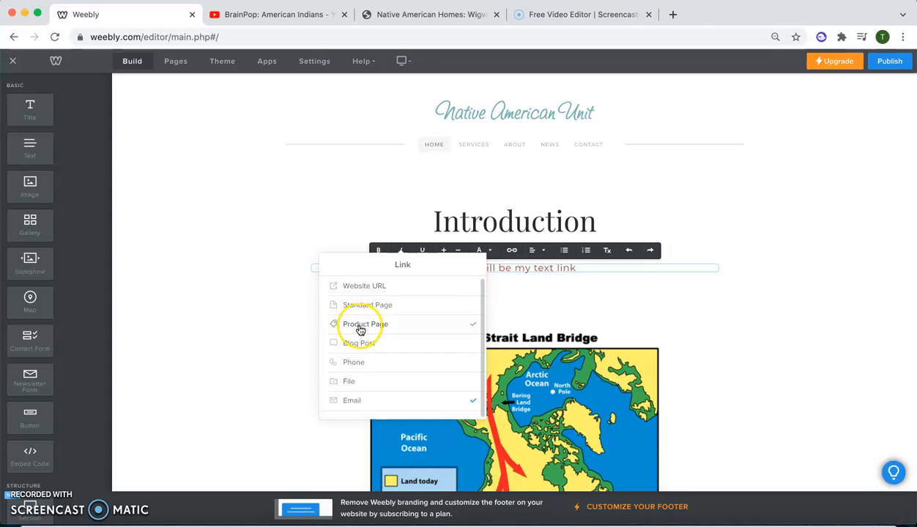
# - Copy the Native American Houses page address from its browser tab and insert it as a Website URL link in the red text line
pyautogui.click(364, 286)
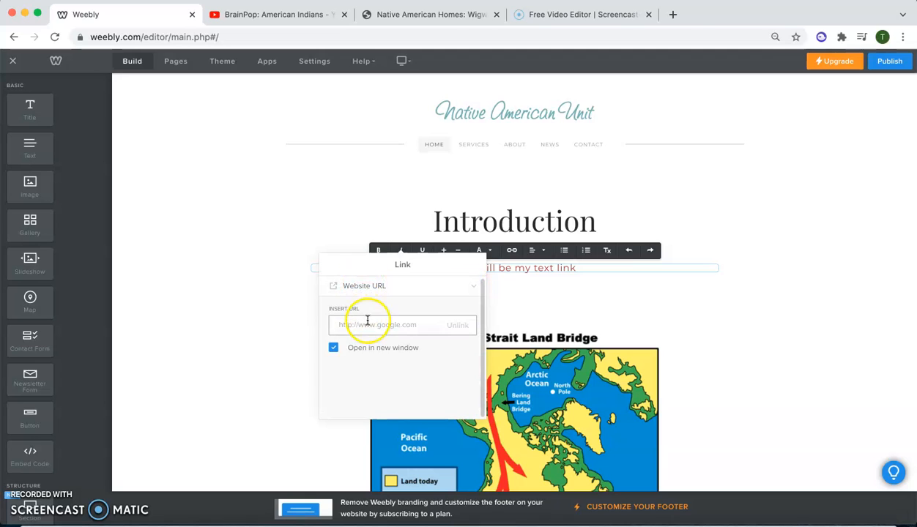
pyautogui.click(436, 14)
pyautogui.click(389, 41)
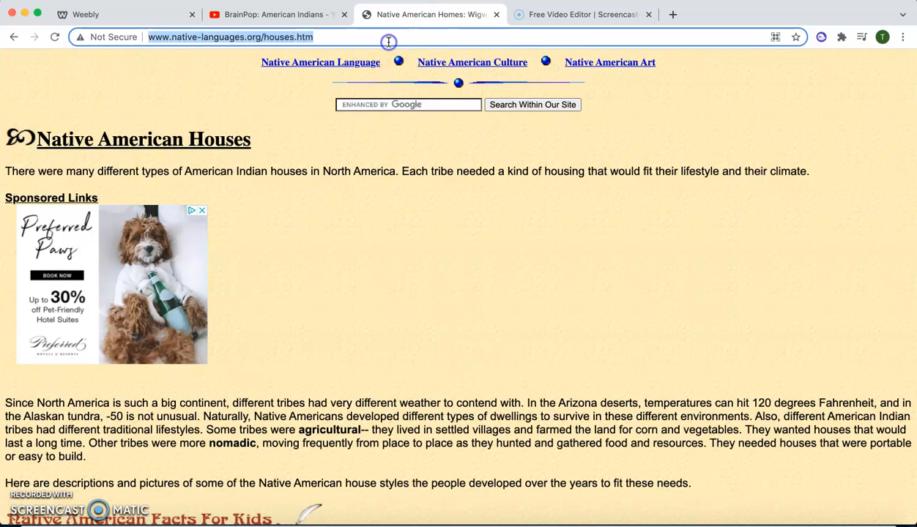
pyautogui.click(147, 14)
pyautogui.click(380, 318)
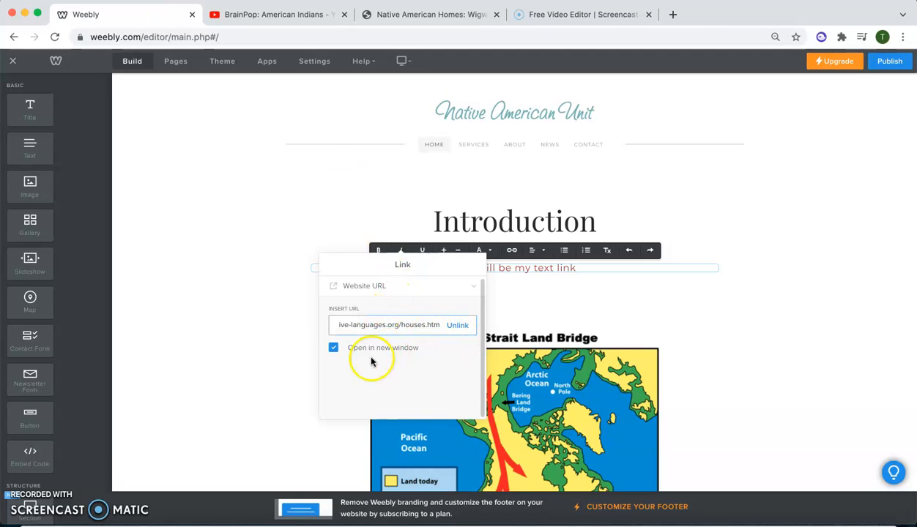
pyautogui.click(749, 333)
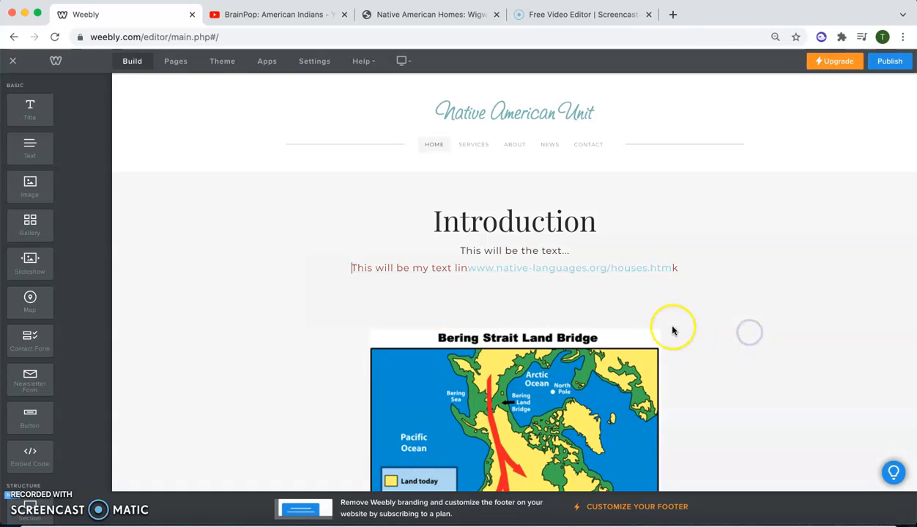
# - Replace the inserted web address and leftover letters in the red text with "link", so the line reads "This will be my text link"
pyautogui.tripleClick(659, 268)
pyautogui.click(683, 268)
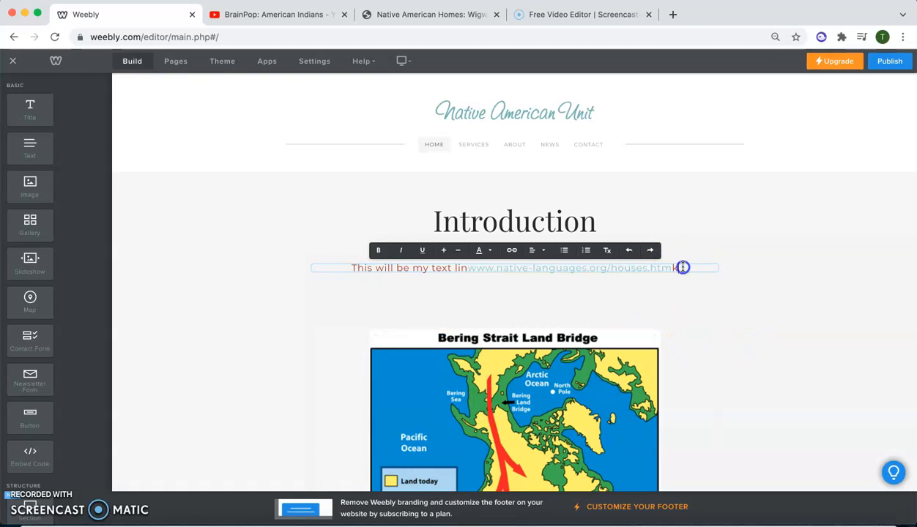
pyautogui.doubleClick(459, 266)
pyautogui.press('BackSpace')
pyautogui.moveTo(654, 268); pyautogui.dragTo(472, 269)
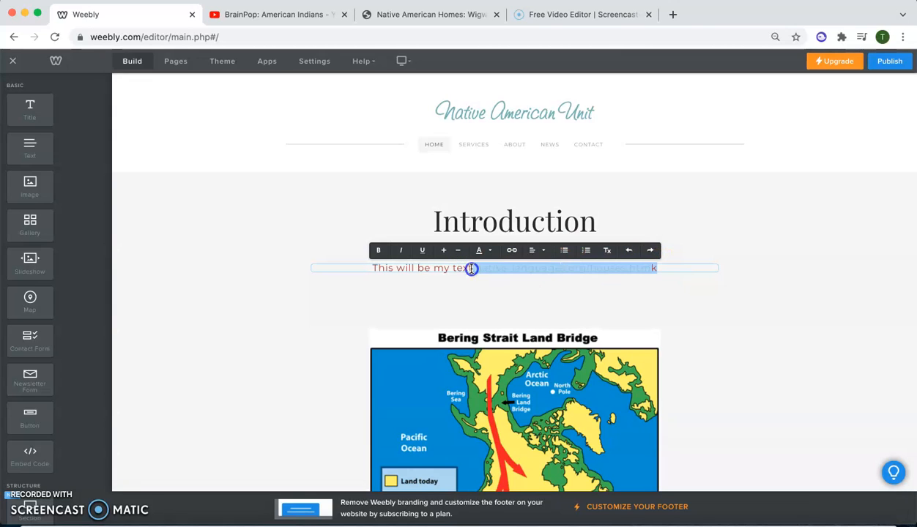
pyautogui.write('link')
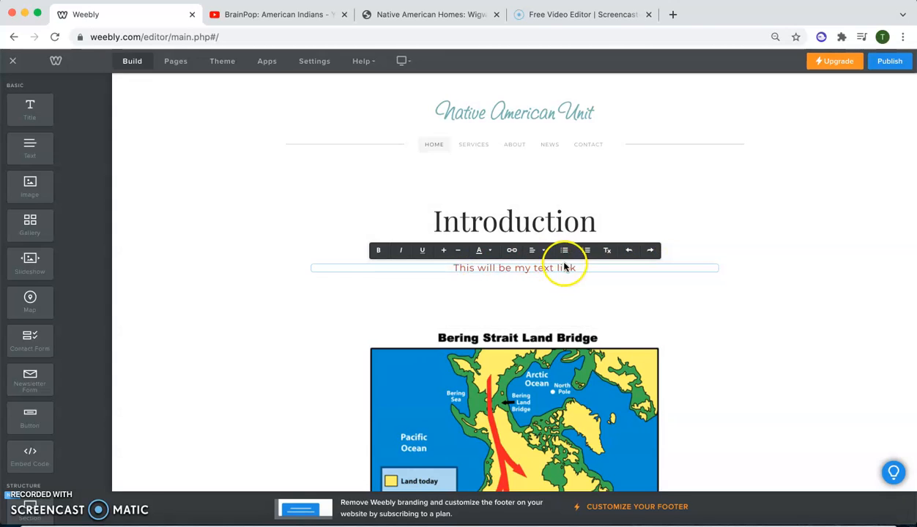
pyautogui.click(511, 251)
pyautogui.click(374, 287)
pyautogui.click(373, 323)
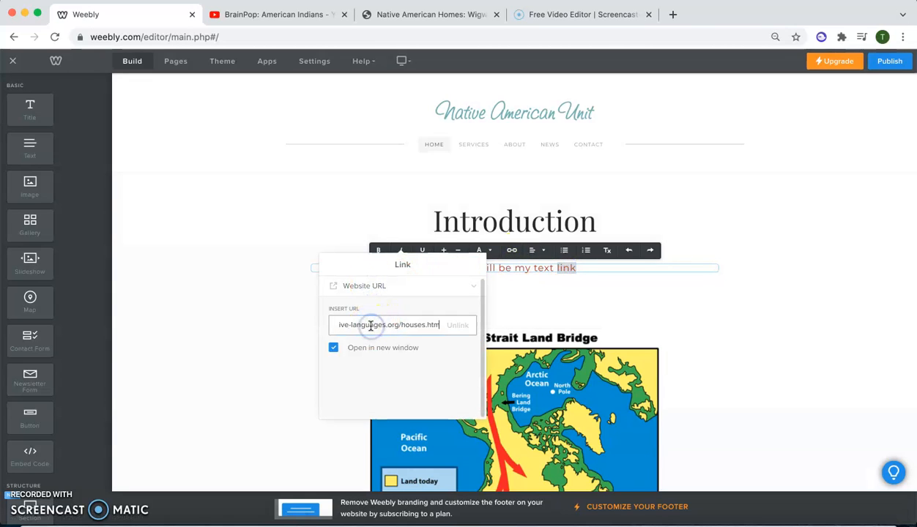
pyautogui.click(259, 377)
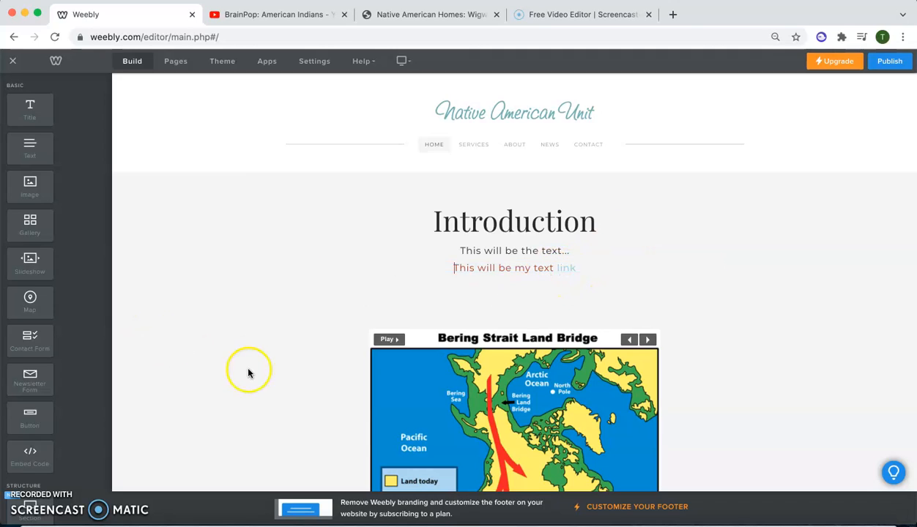
# - Add a button element between the red text line and the map slideshow and label it "Additional Information"
pyautogui.scroll(-2, 33, 381)
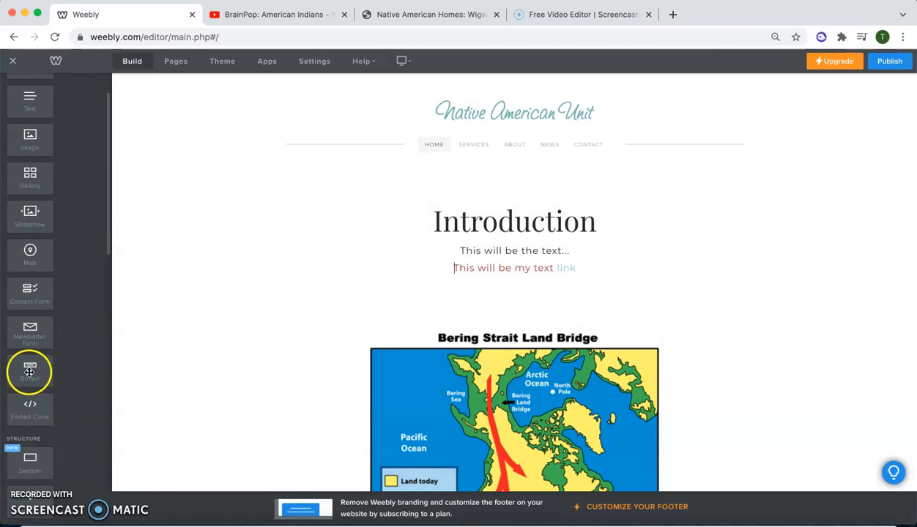
pyautogui.moveTo(33, 372); pyautogui.dragTo(532, 306)
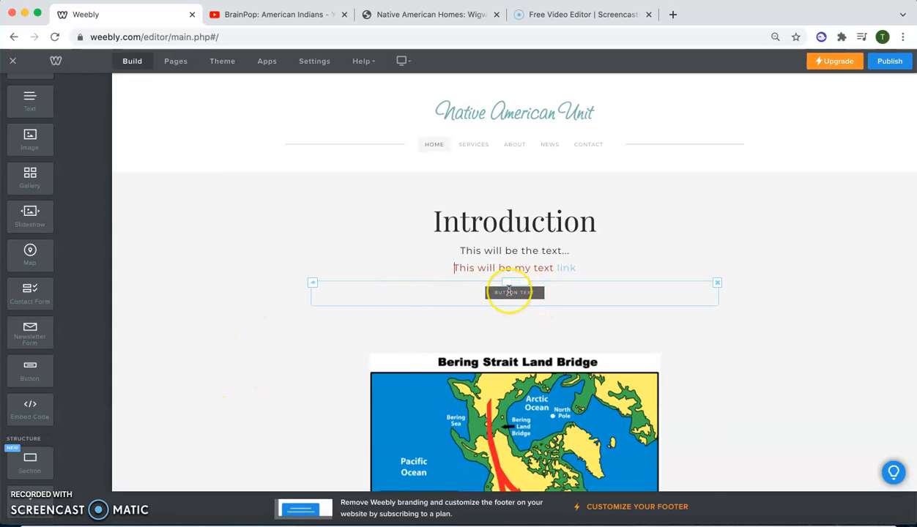
pyautogui.doubleClick(504, 292)
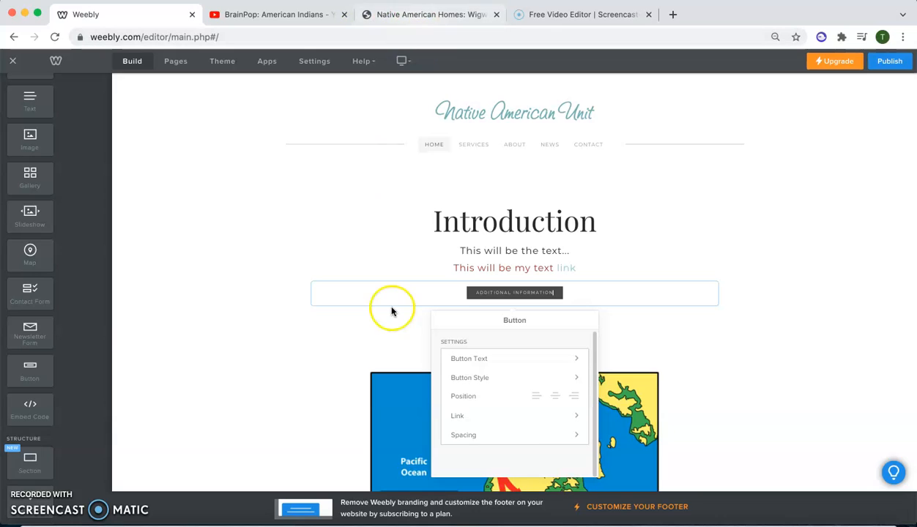
pyautogui.tripleClick(531, 293)
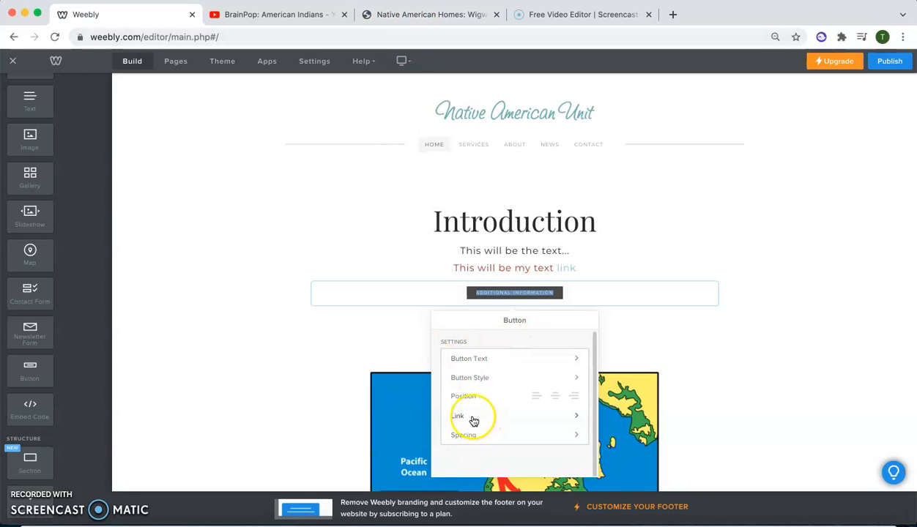
# - Try the Email and Website URL link types for the Additional Information button, without entering an address
pyautogui.click(460, 416)
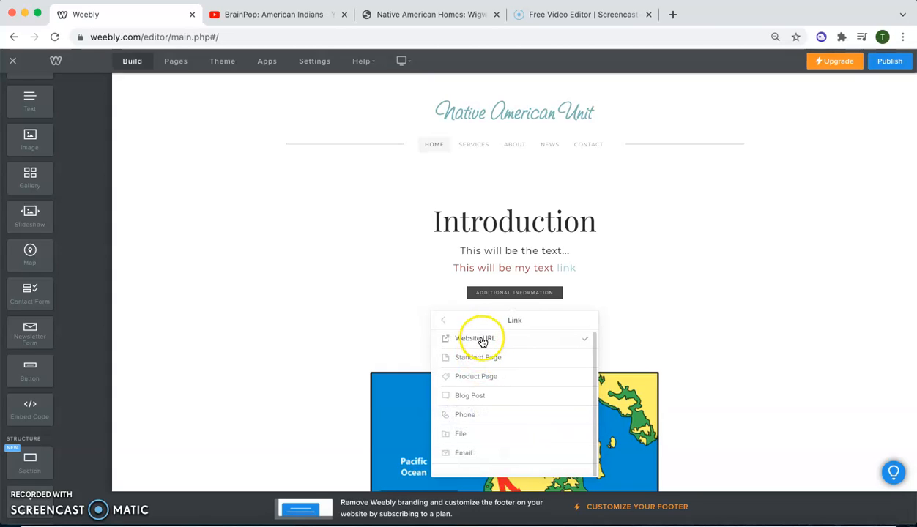
pyautogui.click(463, 451)
pyautogui.click(480, 356)
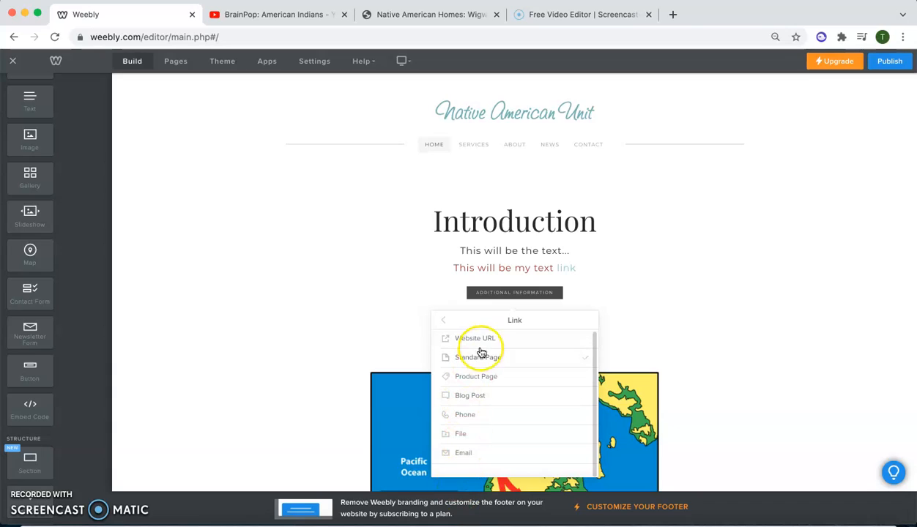
pyautogui.click(462, 379)
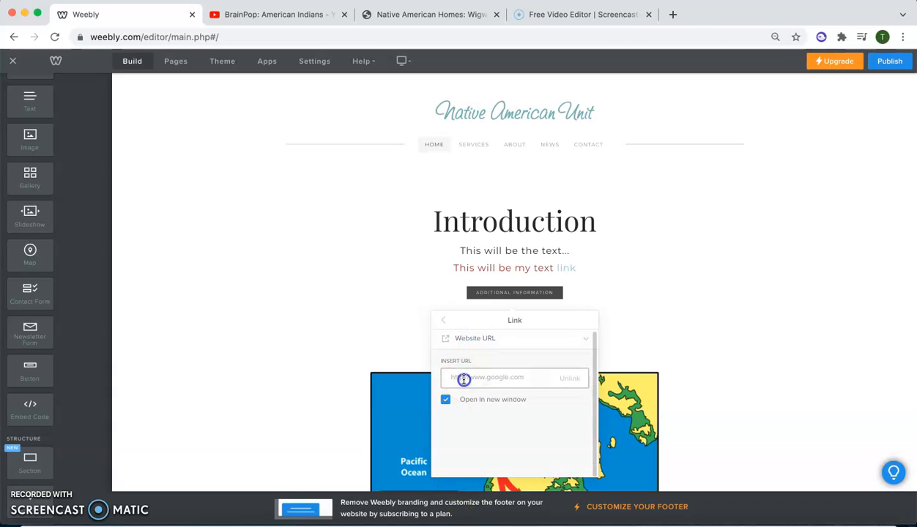
pyautogui.click(262, 361)
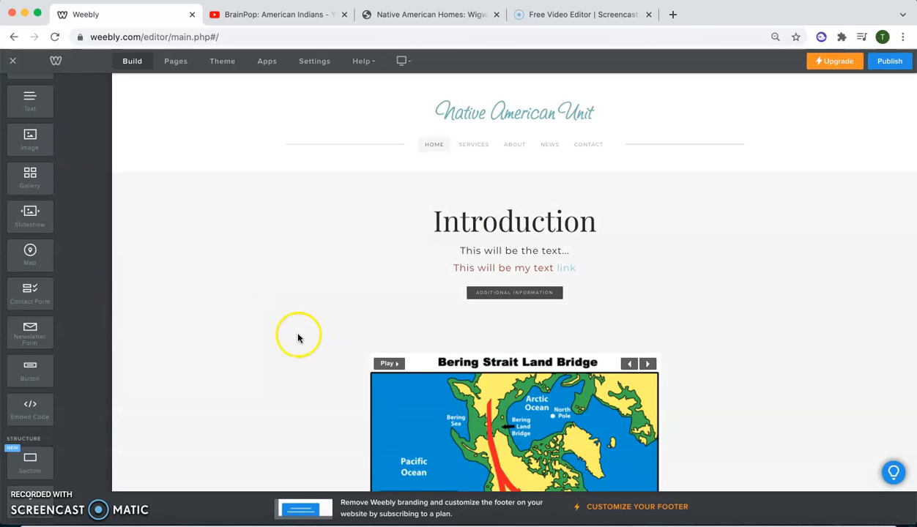
# - Add a YouTube video element below the map slideshow's thumbnails on the home page
pyautogui.scroll(-5, 23, 269)
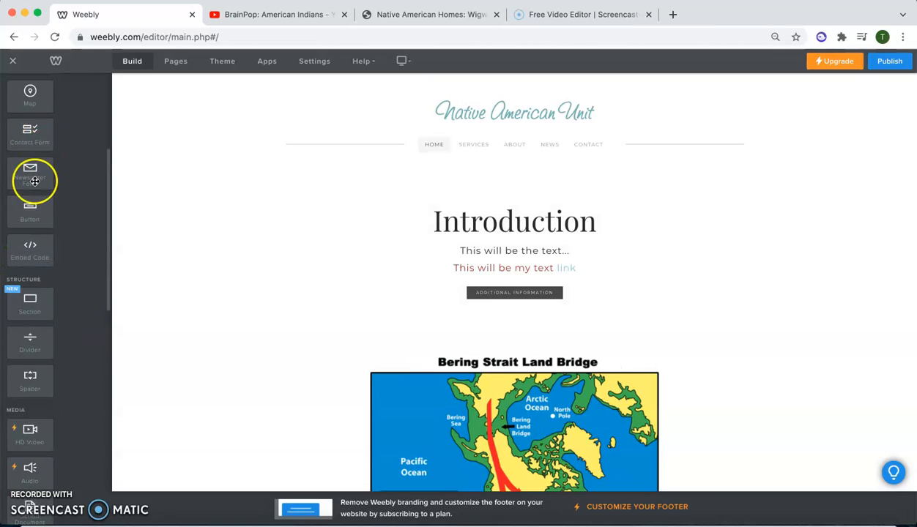
pyautogui.scroll(-1, 33, 295)
pyautogui.scroll(-5, 34, 295)
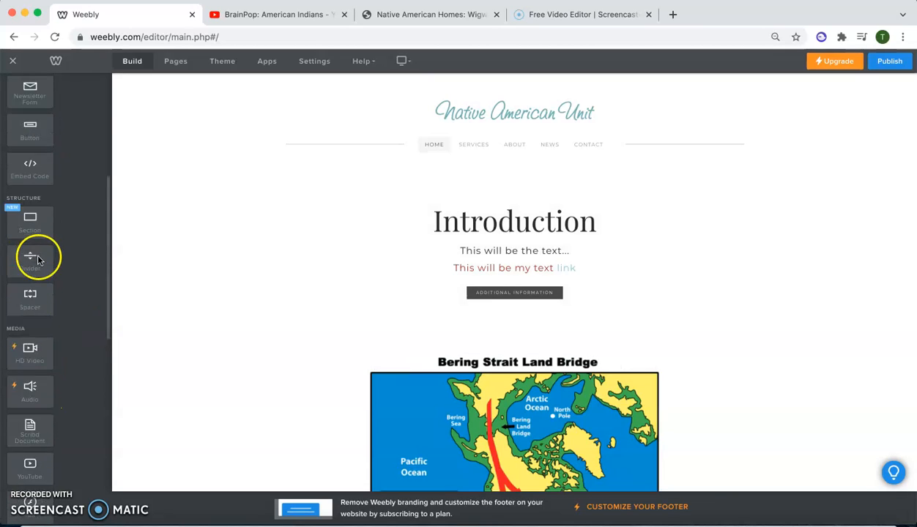
pyautogui.moveTo(27, 364); pyautogui.dragTo(524, 359)
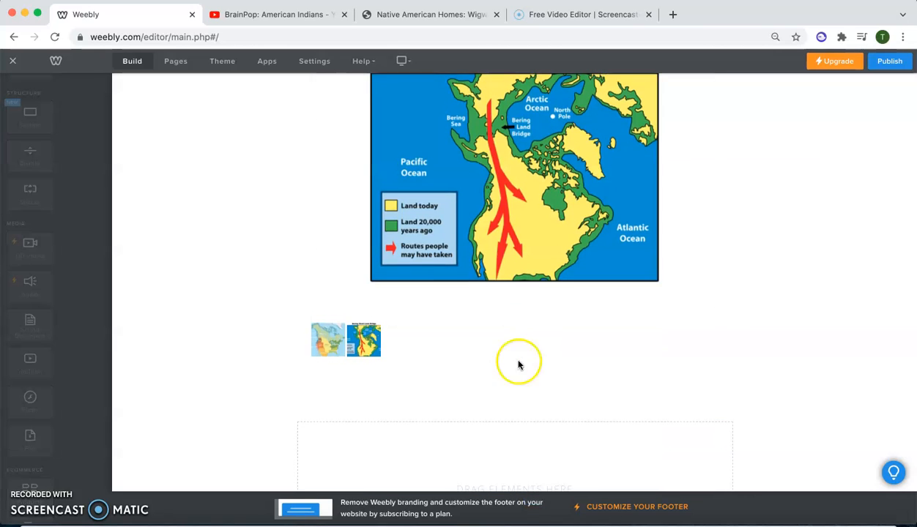
pyautogui.scroll(-2, 247, 348)
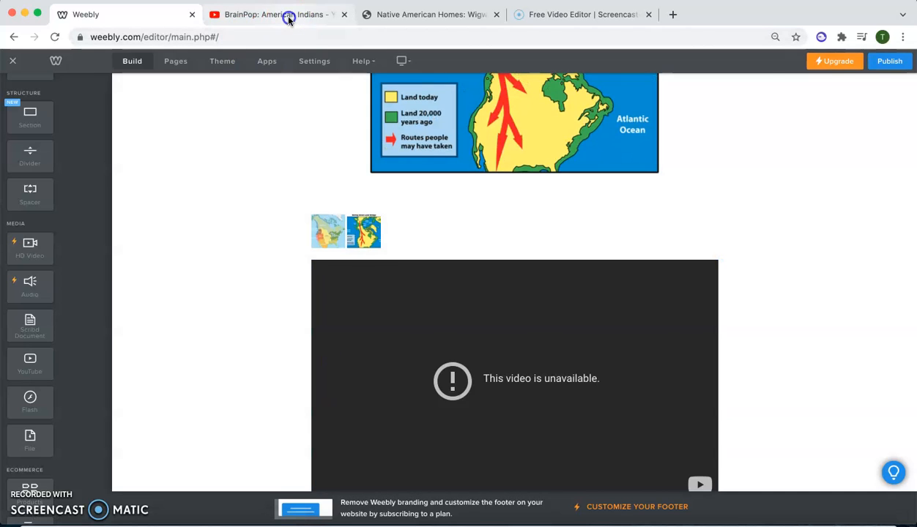
# - Copy the URL of the "BrainPop: American Indians" video from the open YouTube page and set it as the home page's YouTube element source
pyautogui.click(290, 18)
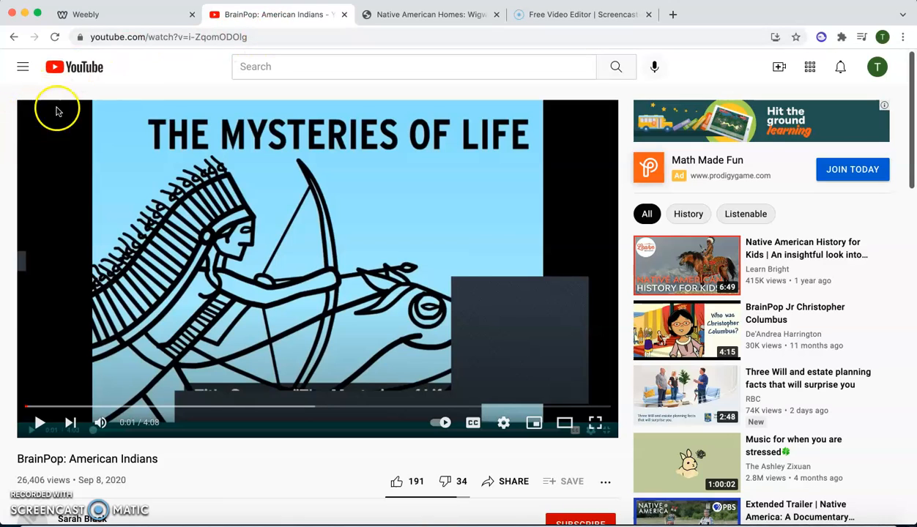
pyautogui.click(198, 37)
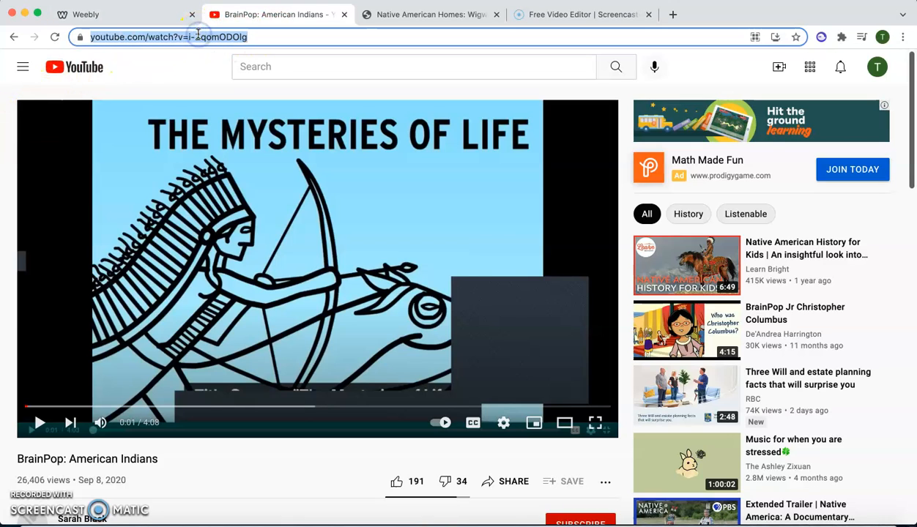
pyautogui.click(123, 16)
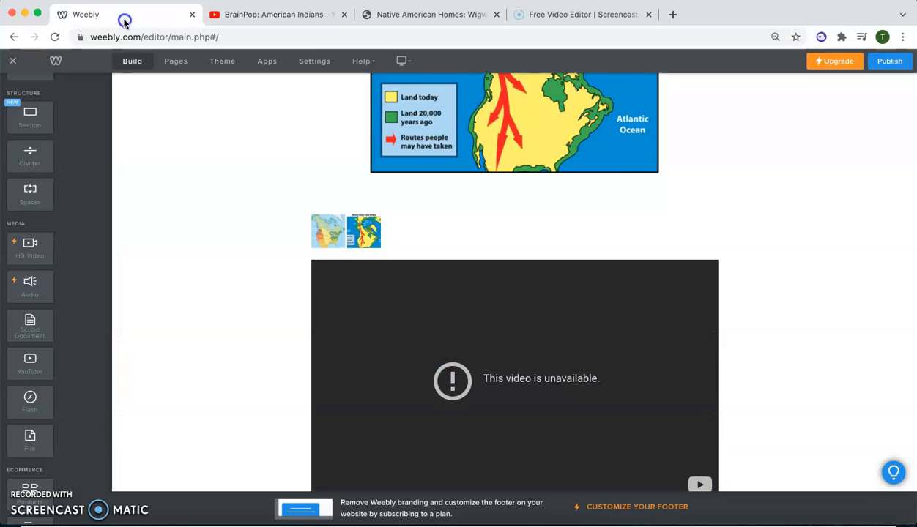
pyautogui.scroll(-2, 441, 336)
pyautogui.click(495, 263)
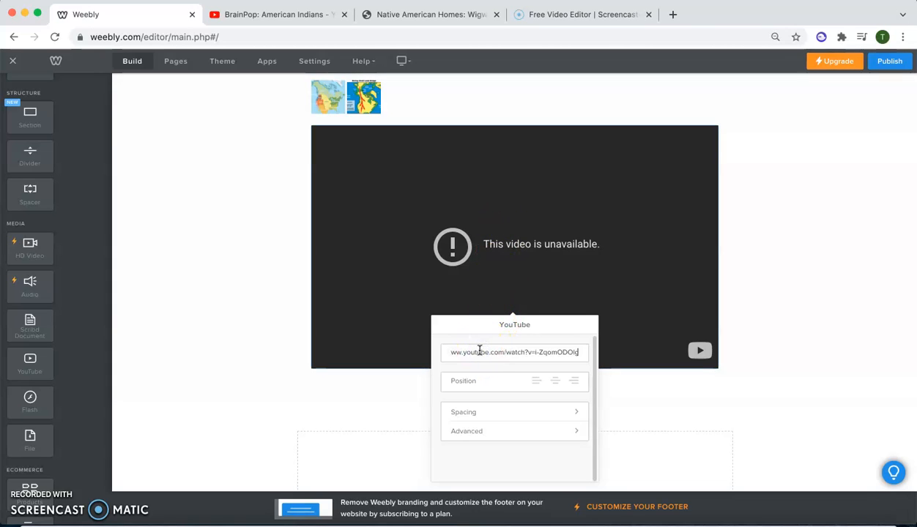
pyautogui.click(804, 266)
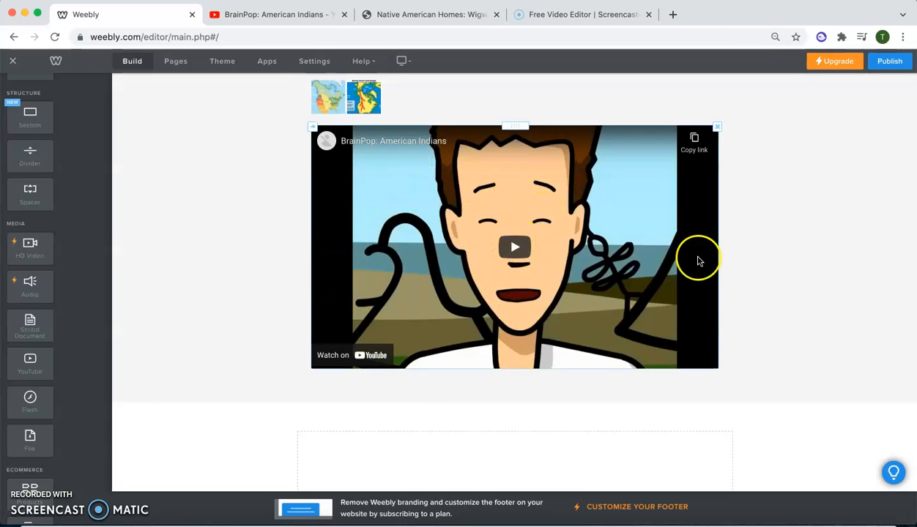
# - Add a Scribd Document element directly below the YouTube video on the home page
pyautogui.scroll(1, 721, 242)
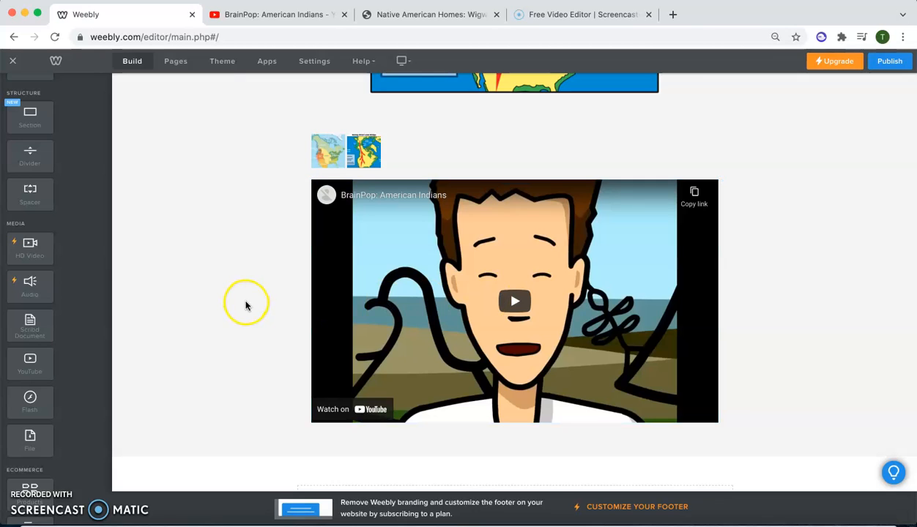
pyautogui.scroll(-3, 245, 311)
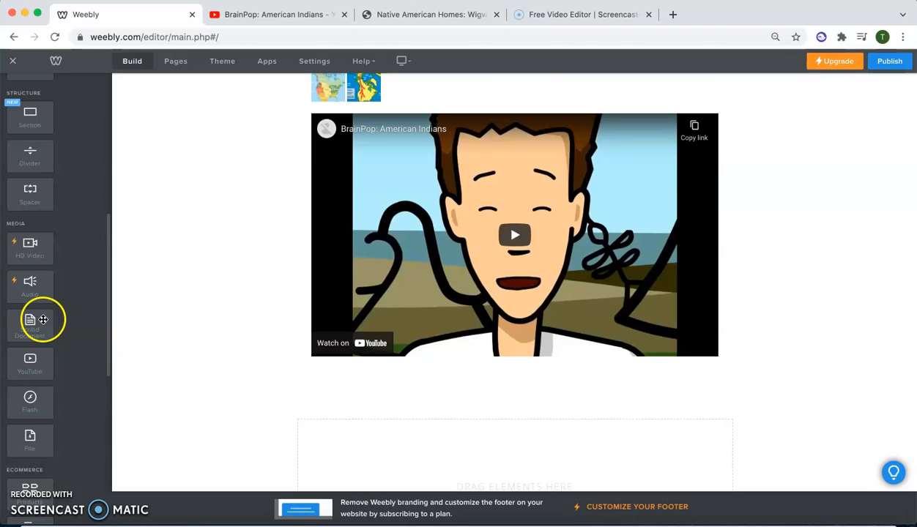
pyautogui.moveTo(29, 319); pyautogui.dragTo(497, 361)
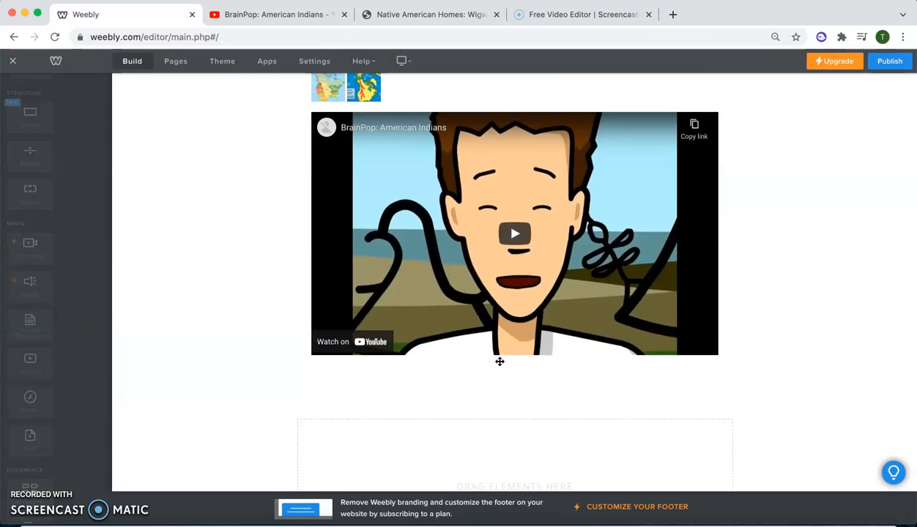
pyautogui.scroll(-2, 396, 391)
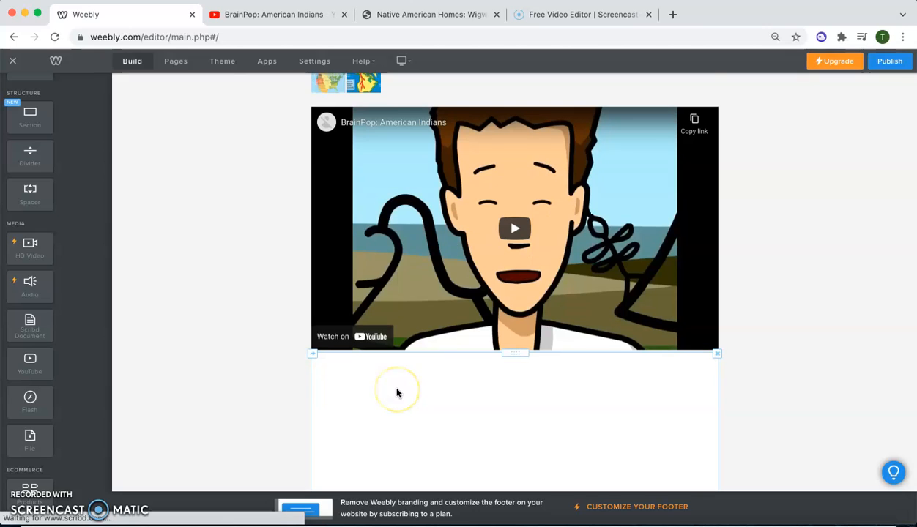
pyautogui.scroll(-3, 293, 364)
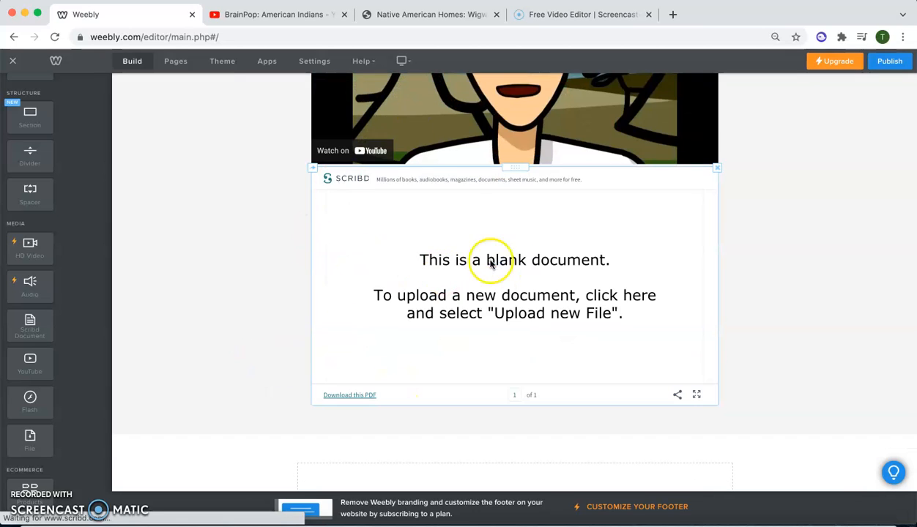
# - Upload the WebQuest Planning Guide Word document from the Desktop into the Scribd Document element
pyautogui.click(431, 233)
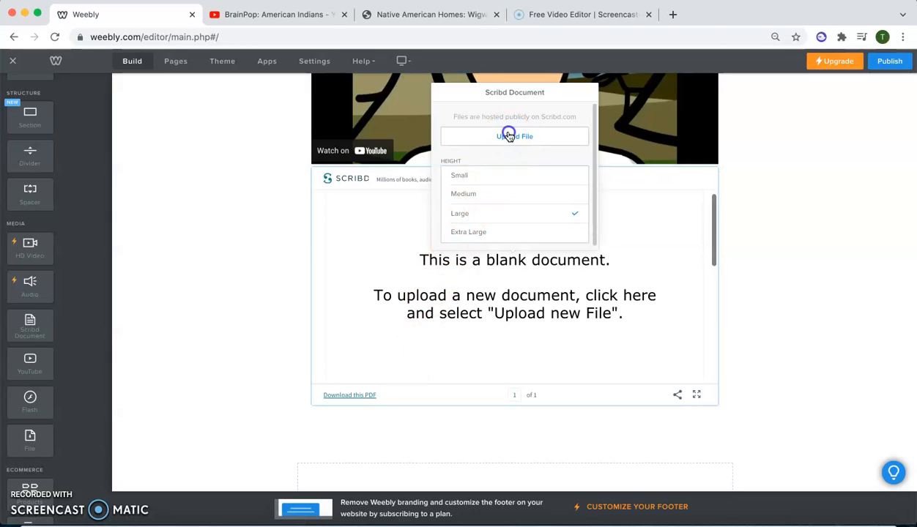
pyautogui.click(507, 137)
pyautogui.click(452, 342)
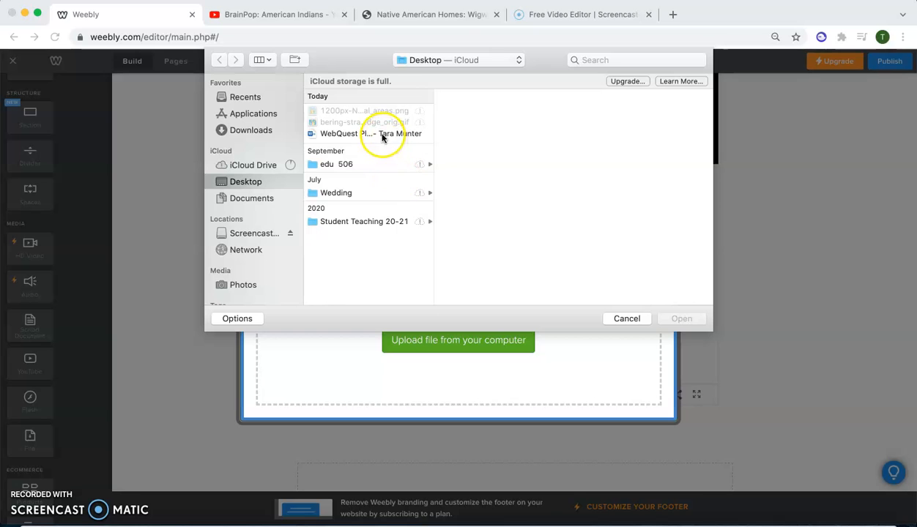
pyautogui.click(381, 134)
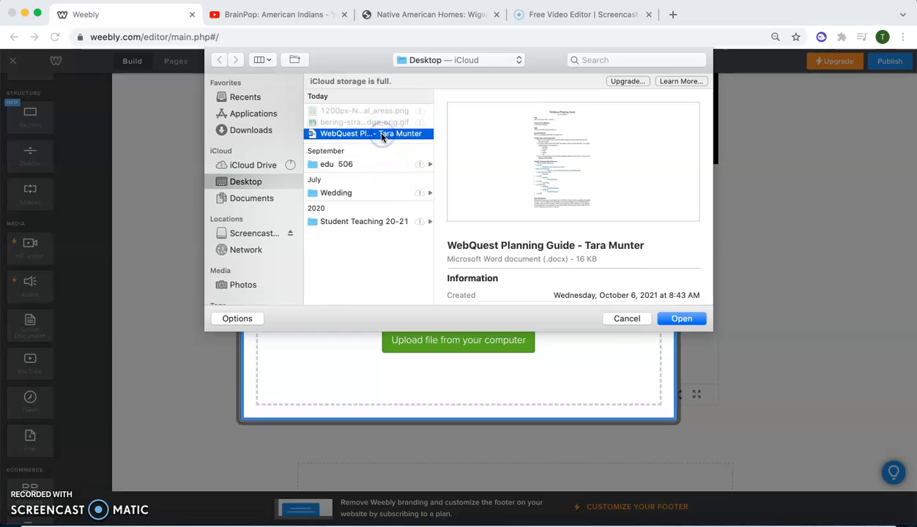
pyautogui.click(682, 319)
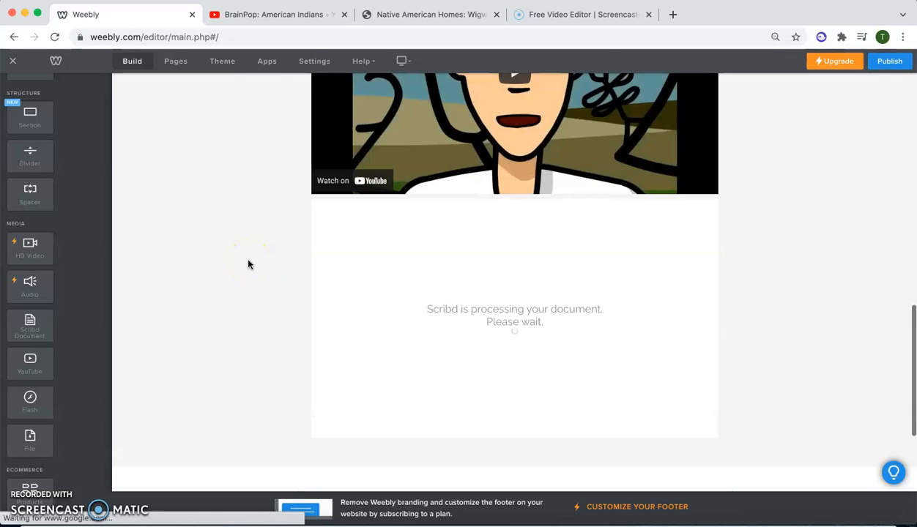
# - Open the site's page list, view the Services page with its settings, and return to the list
pyautogui.scroll(10, 248, 264)
pyautogui.click(274, 109)
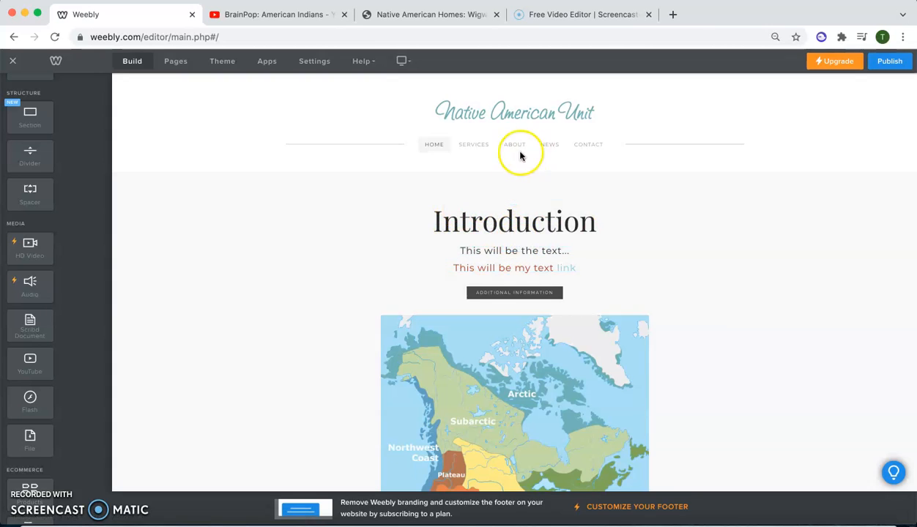
pyautogui.click(173, 61)
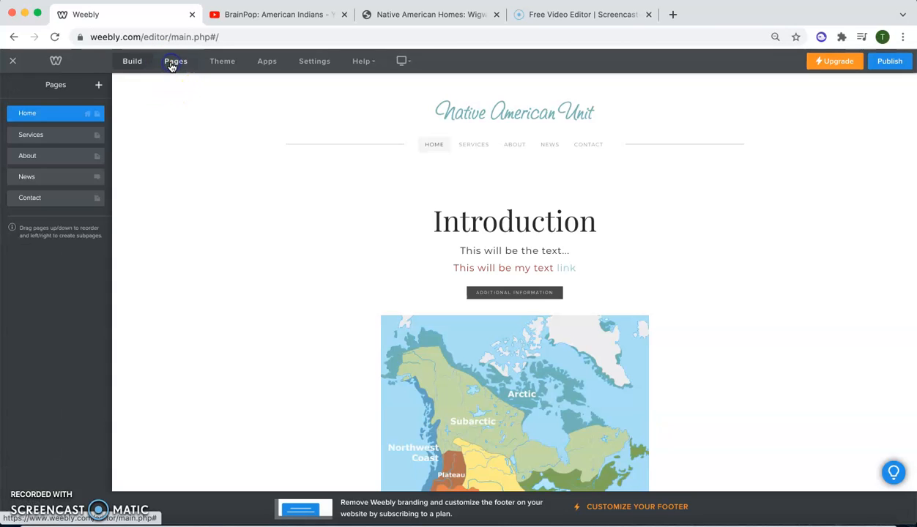
pyautogui.click(35, 133)
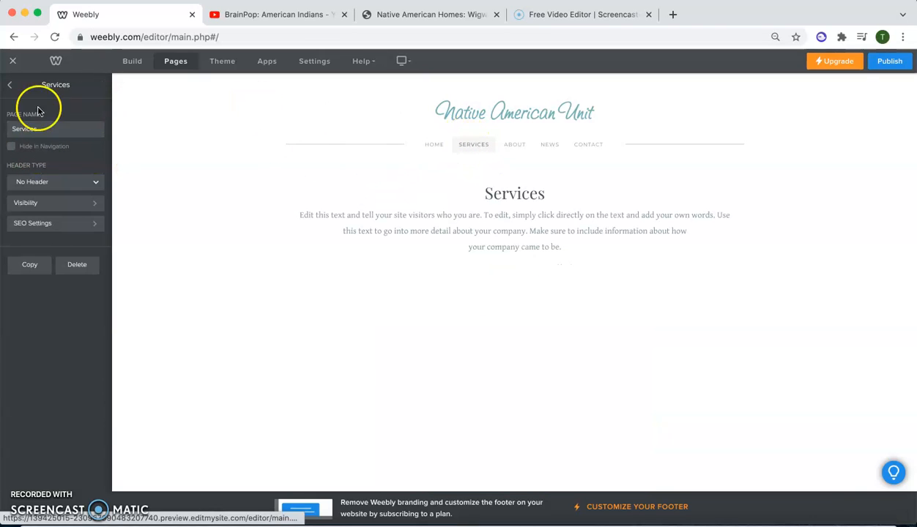
pyautogui.click(9, 88)
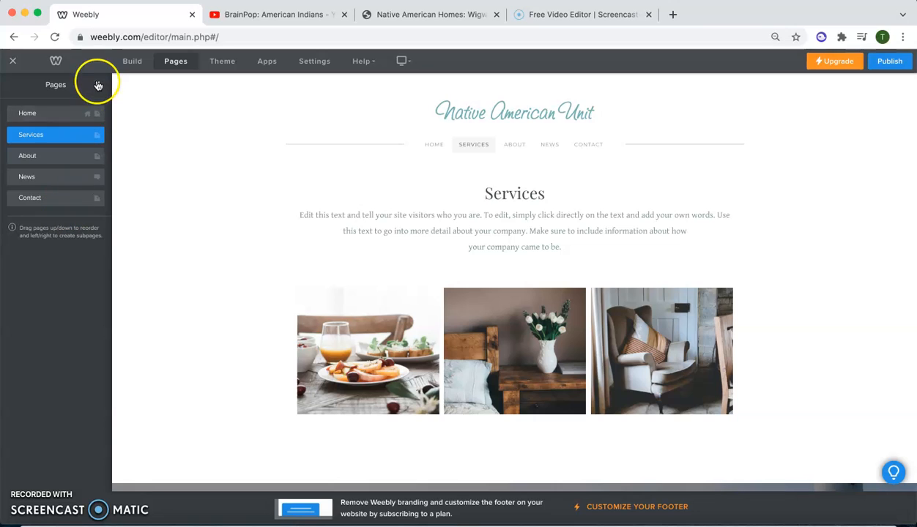
# - Add a new page named "Native Americans" and place it directly after Home in the page order
pyautogui.click(98, 86)
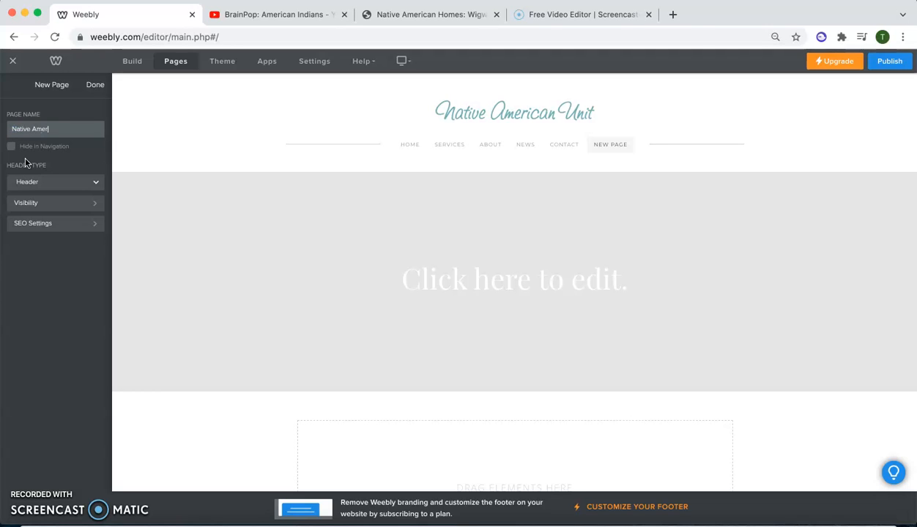
pyautogui.click(87, 93)
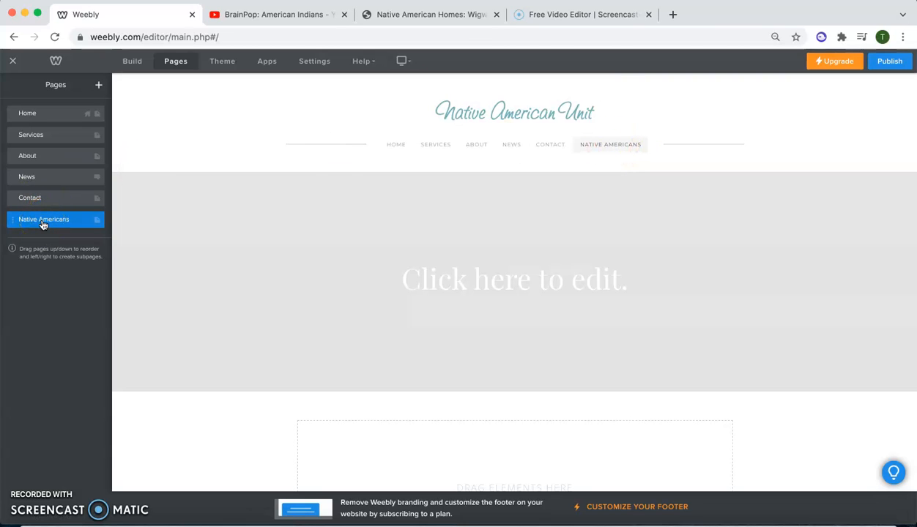
pyautogui.moveTo(22, 228); pyautogui.dragTo(26, 132)
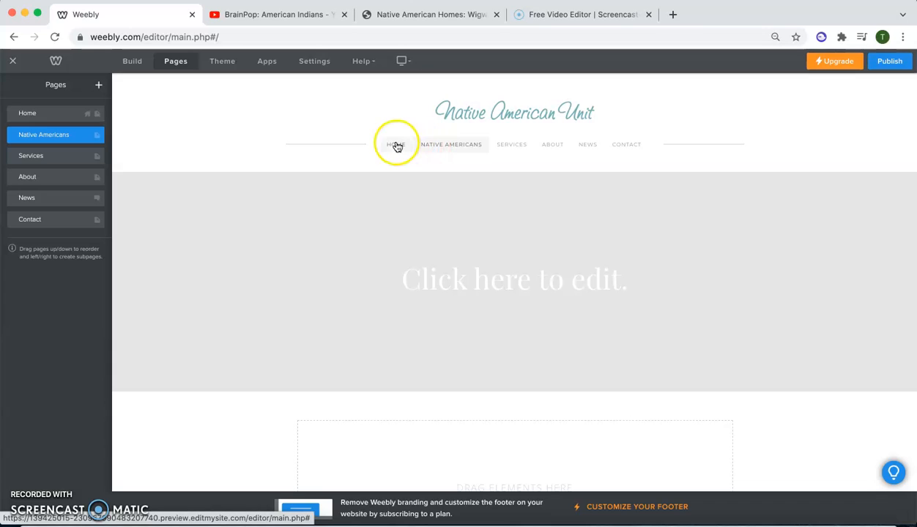
# - Duplicate the Home page with all of its content
pyautogui.click(35, 116)
pyautogui.scroll(-5, 227, 264)
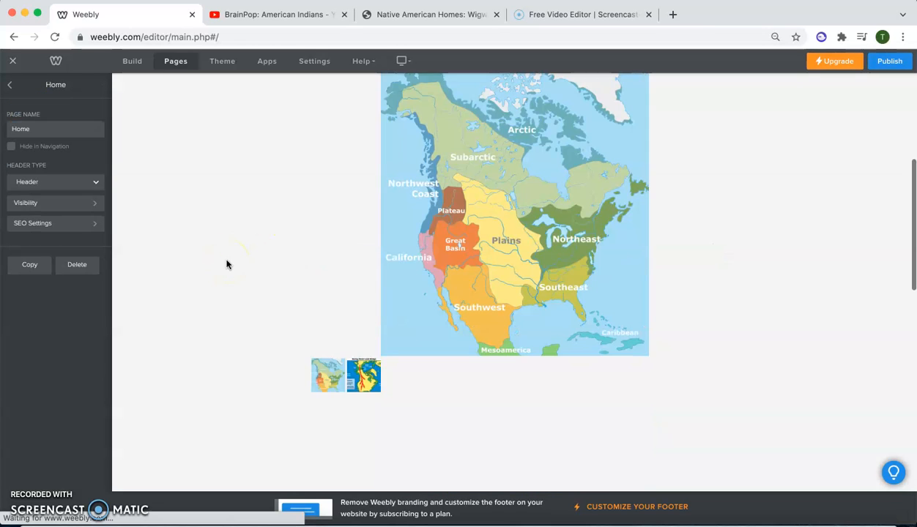
pyautogui.scroll(5, 226, 264)
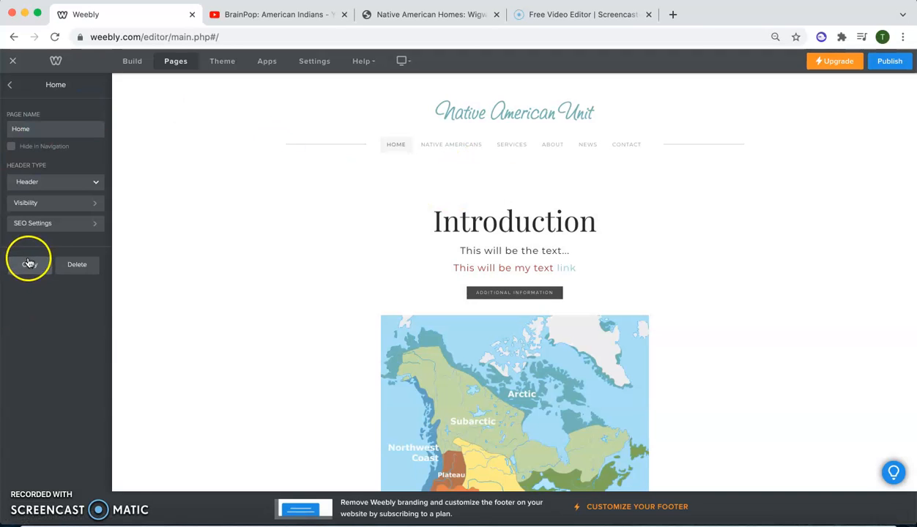
pyautogui.click(29, 264)
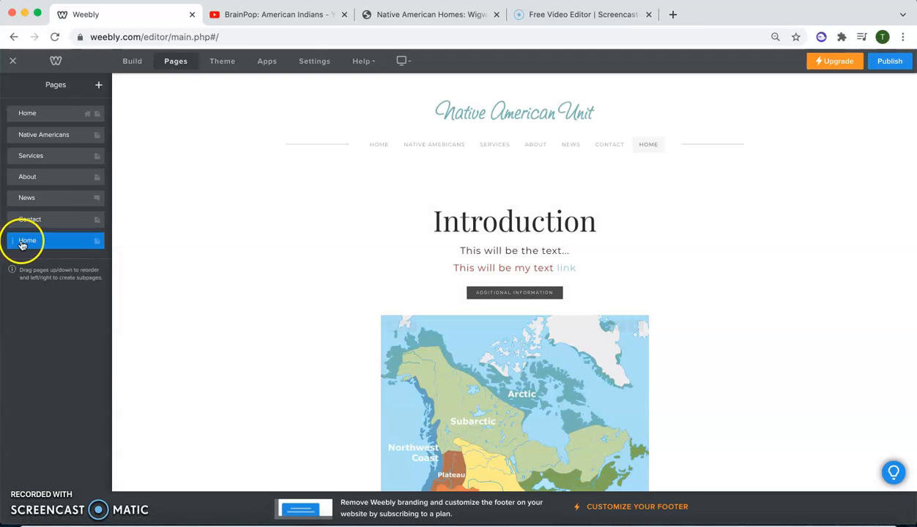
# - Rename the copied Home page as "Homes"
pyautogui.click(22, 245)
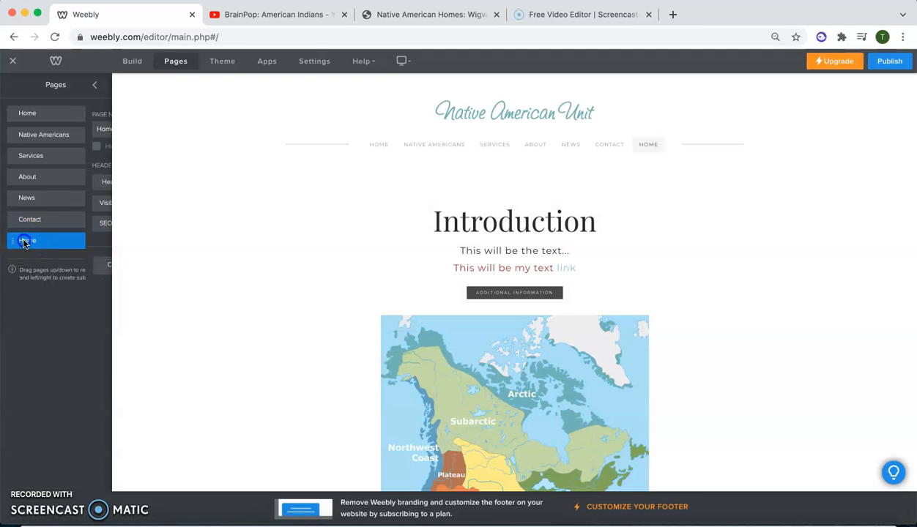
pyautogui.click(21, 129)
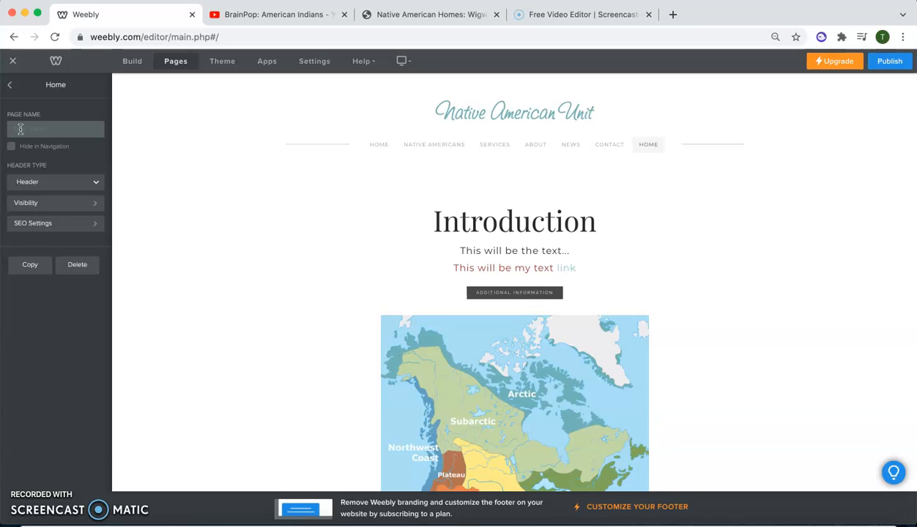
pyautogui.write('s')
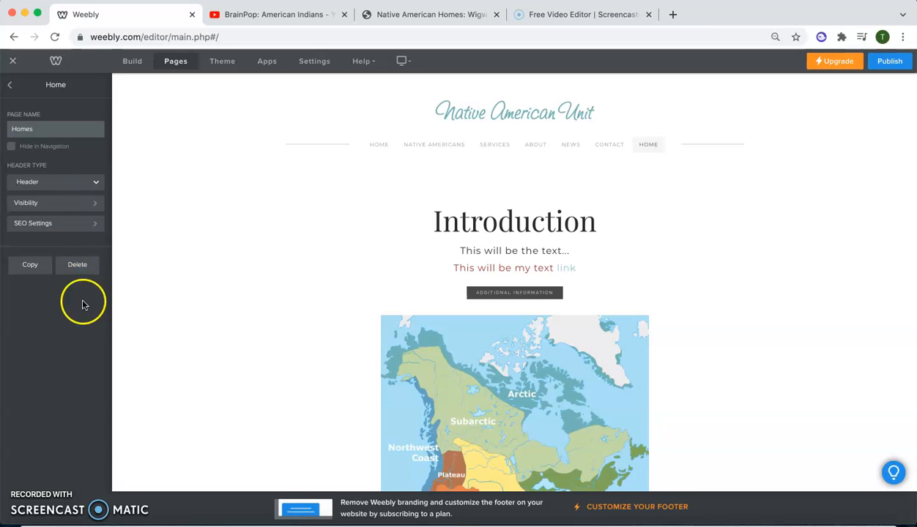
pyautogui.click(30, 300)
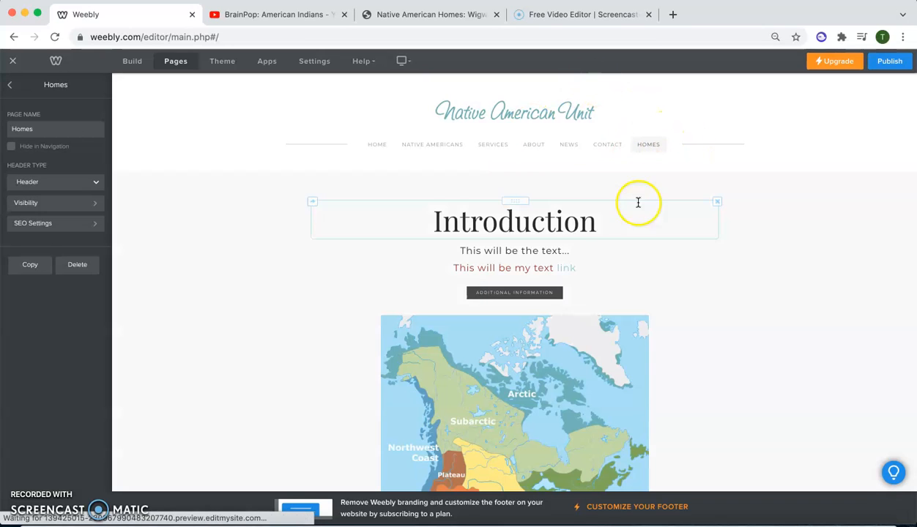
# - Delete the map slideshow and the YouTube video from the Homes page
pyautogui.scroll(-1, 431, 195)
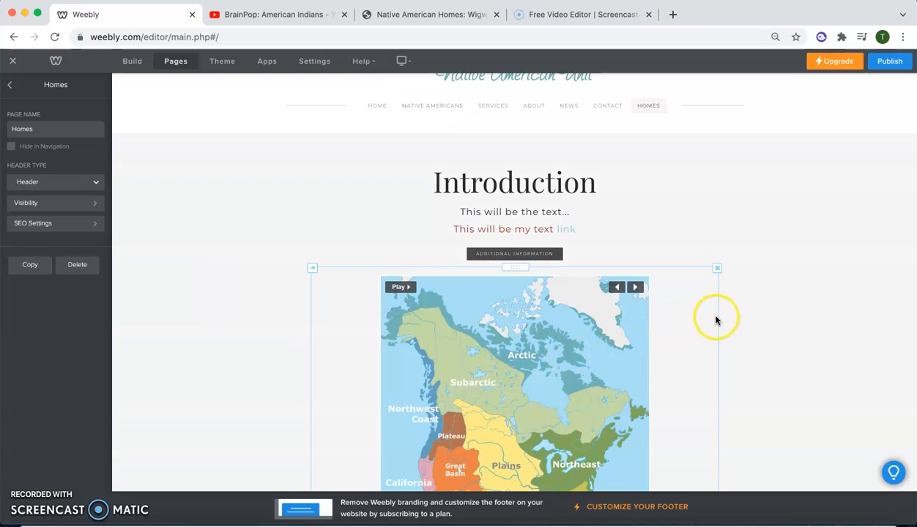
pyautogui.click(716, 270)
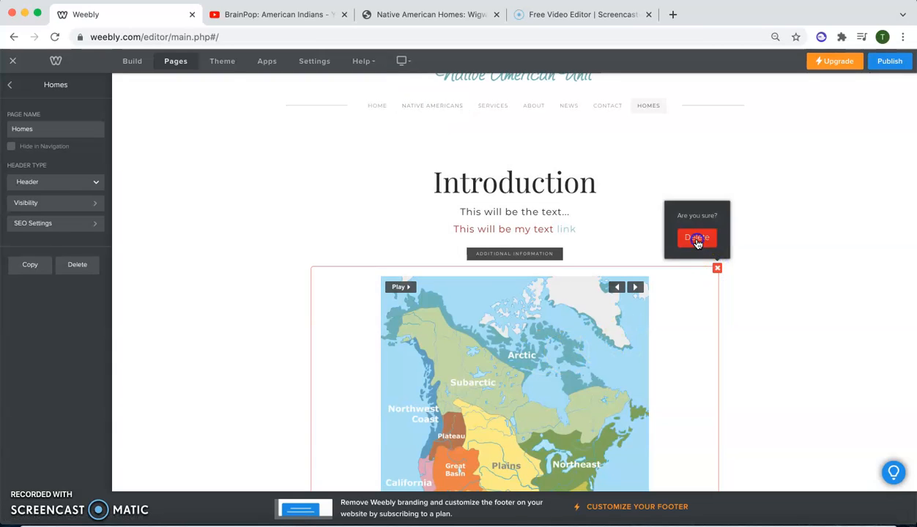
pyautogui.click(697, 237)
pyautogui.scroll(-1, 406, 308)
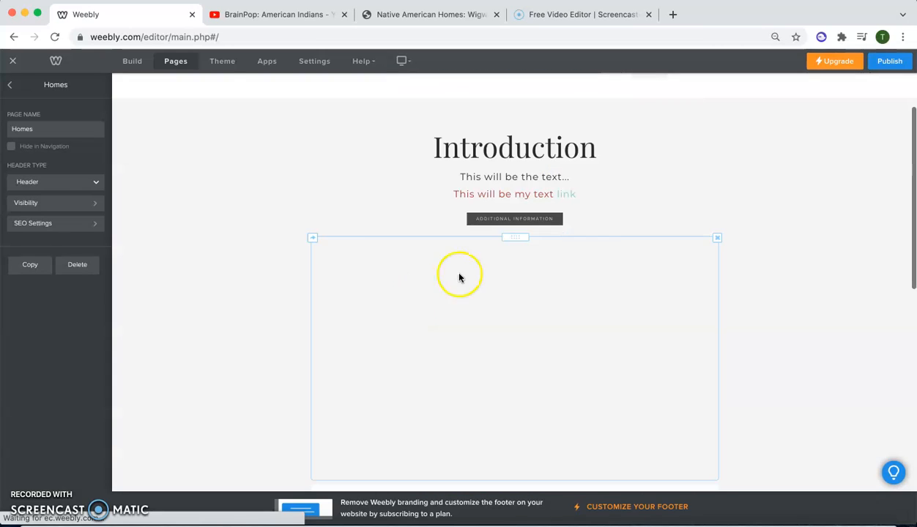
pyautogui.click(717, 237)
pyautogui.click(703, 208)
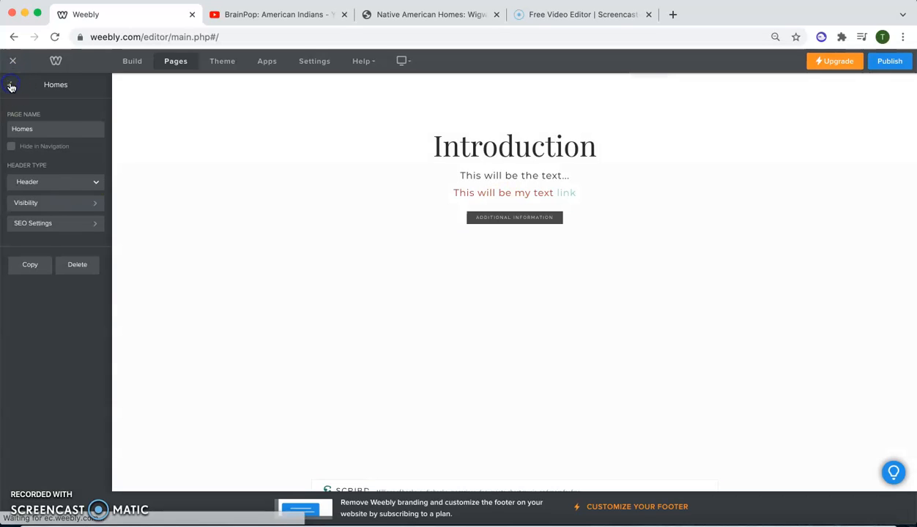
# - Move the Homes page between Services and About, and nest the Contact page under Home as a subpage
pyautogui.click(11, 86)
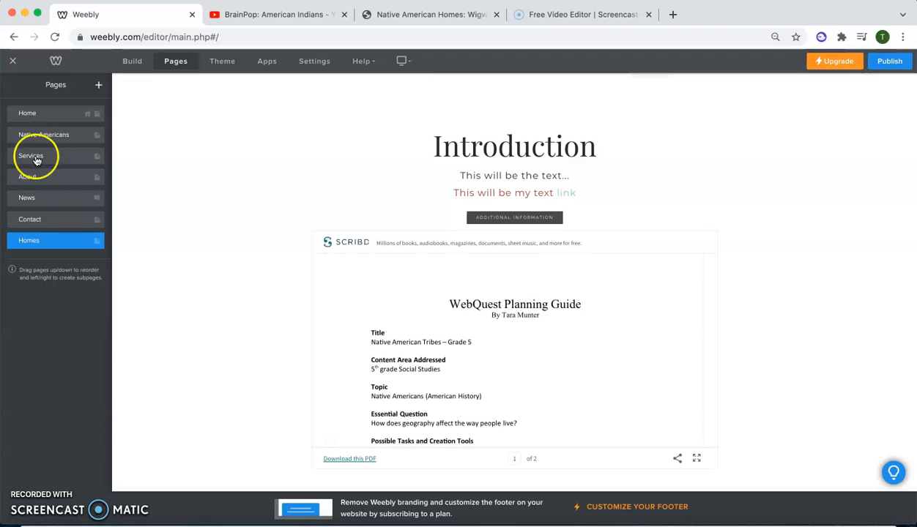
pyautogui.moveTo(33, 239); pyautogui.dragTo(31, 175)
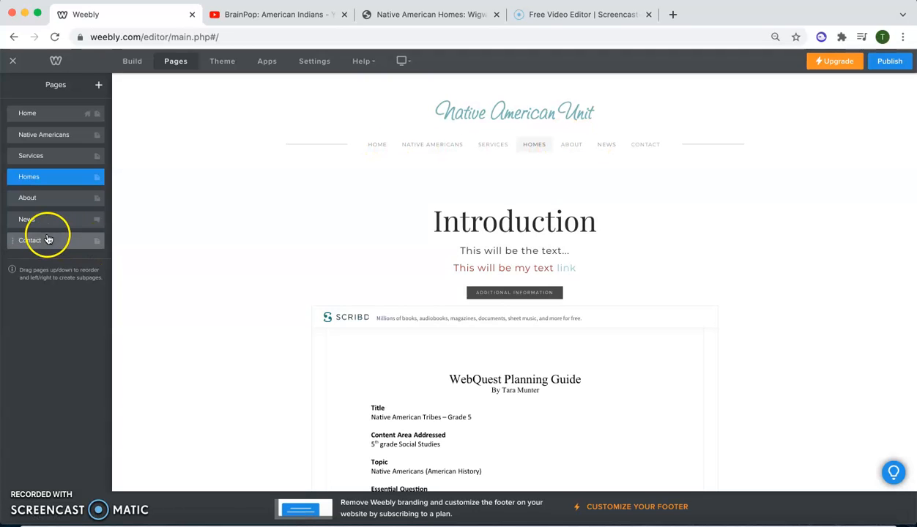
pyautogui.moveTo(45, 241); pyautogui.dragTo(61, 136)
pyautogui.click(61, 136)
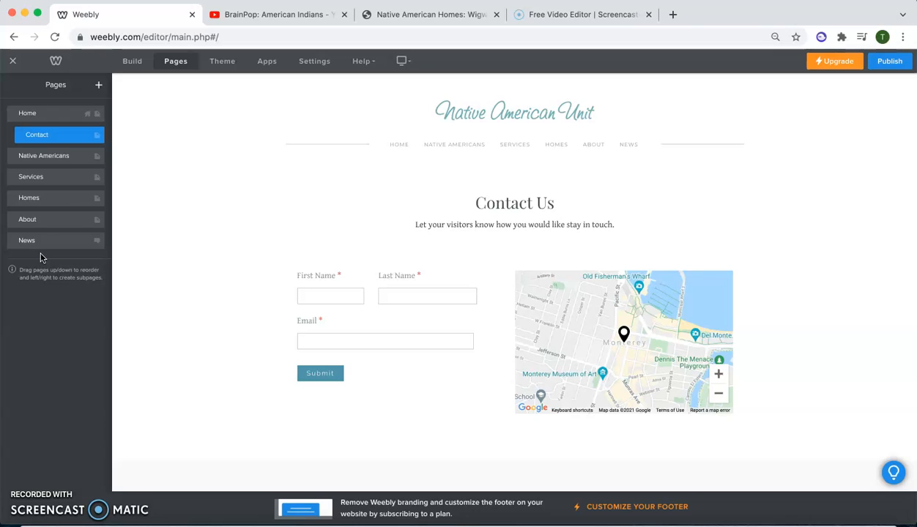
# - Hide the Native Americans page in the site navigation and return to the page list
pyautogui.click(45, 152)
pyautogui.click(32, 229)
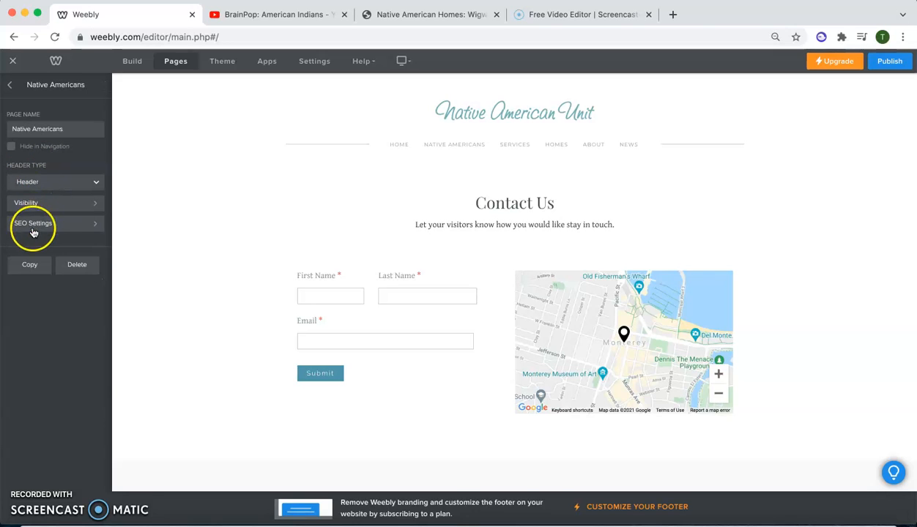
pyautogui.click(11, 147)
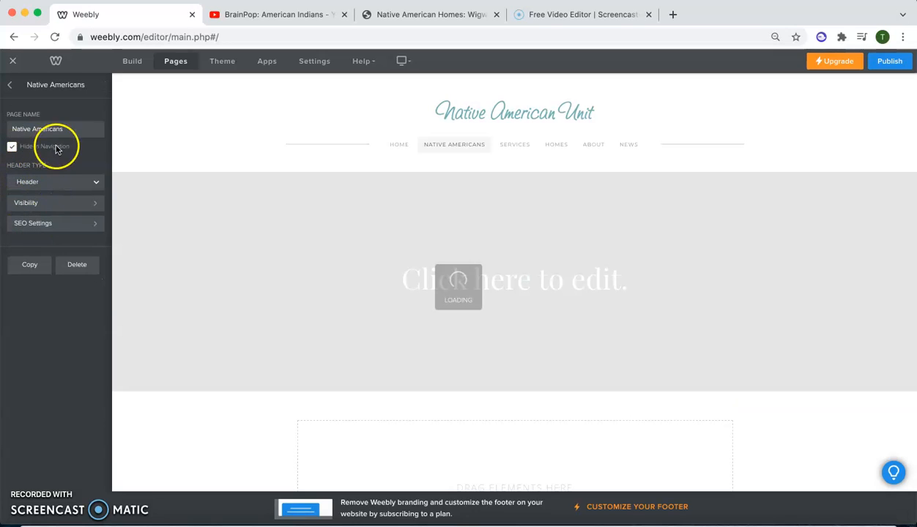
pyautogui.moveTo(439, 148)
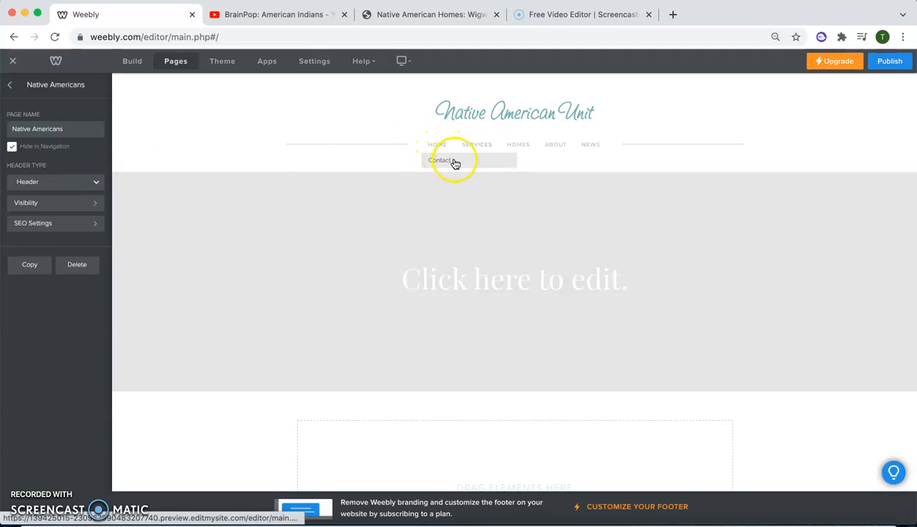
pyautogui.click(10, 85)
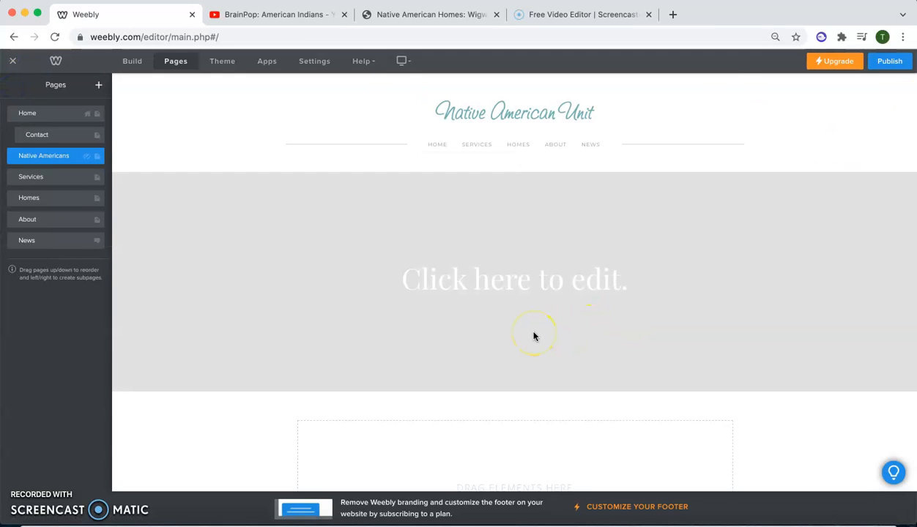
# - Publish the website and open its live address to look over the published home page
pyautogui.click(876, 63)
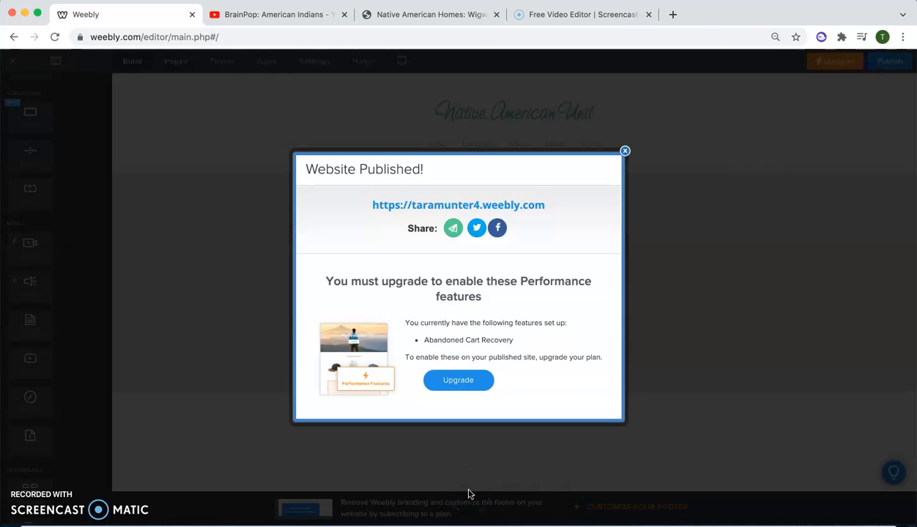
pyautogui.click(395, 206)
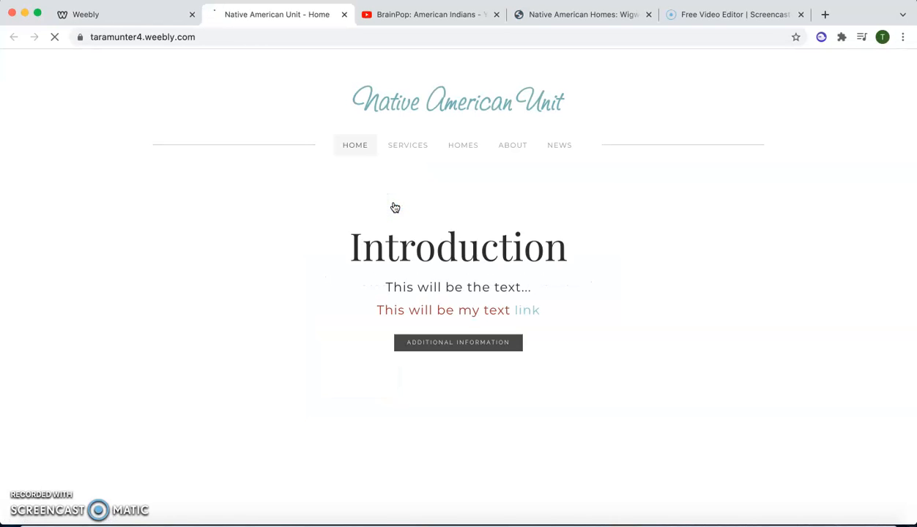
pyautogui.scroll(-5, 62, 244)
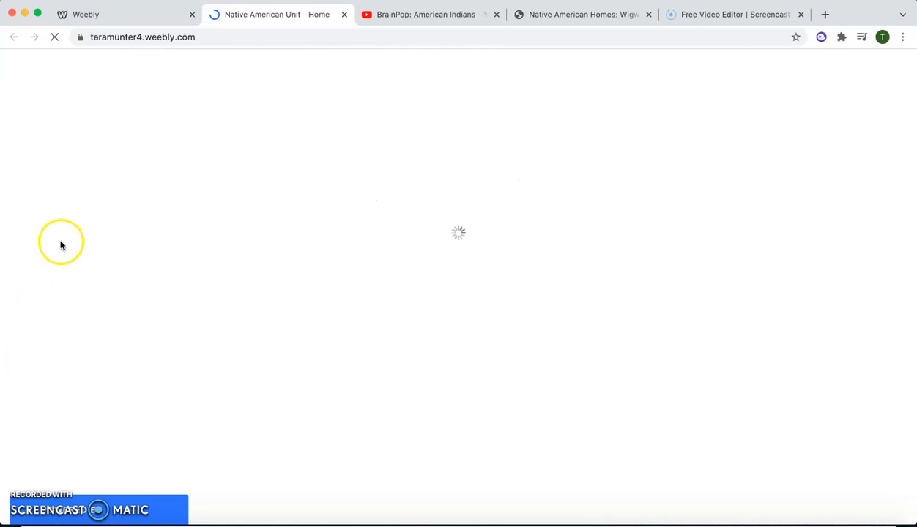
pyautogui.scroll(5, 62, 244)
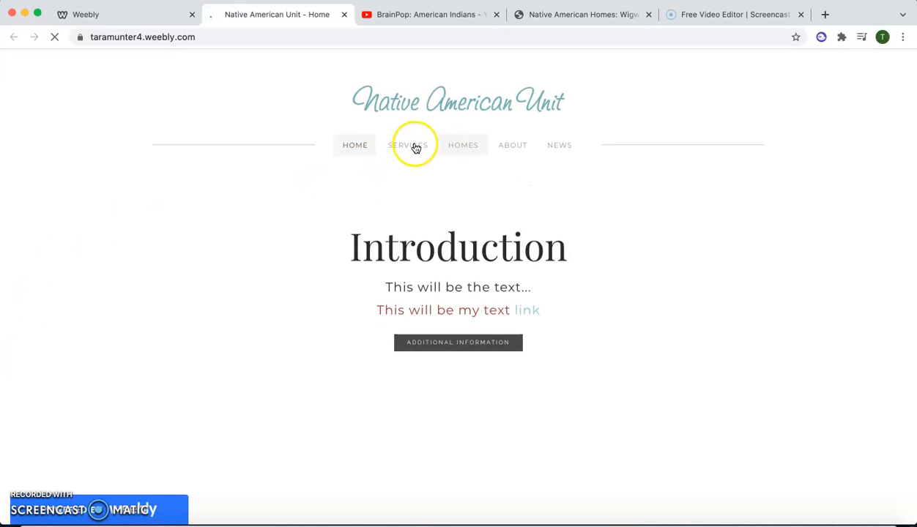